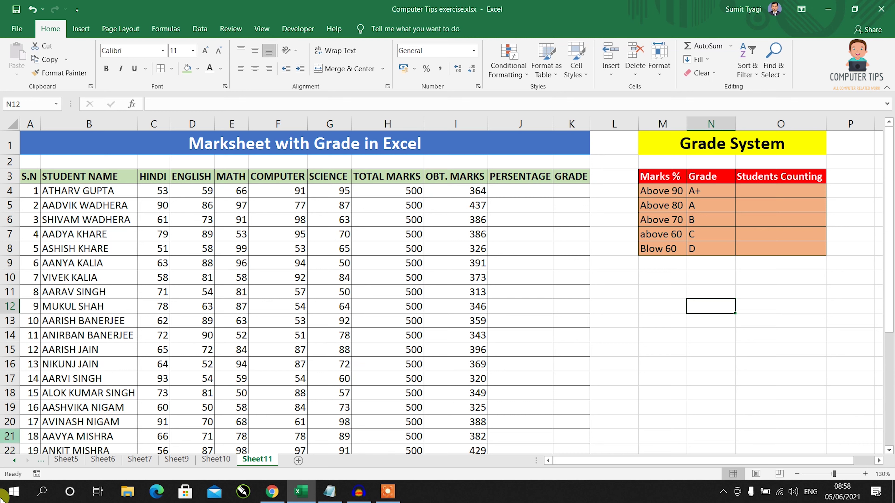
- Review the marksheet: Hindi marks, total marks of 500, the obtained-marks SUM and grade bands
{"action": "left_click", "coordinate": [160, 181]}
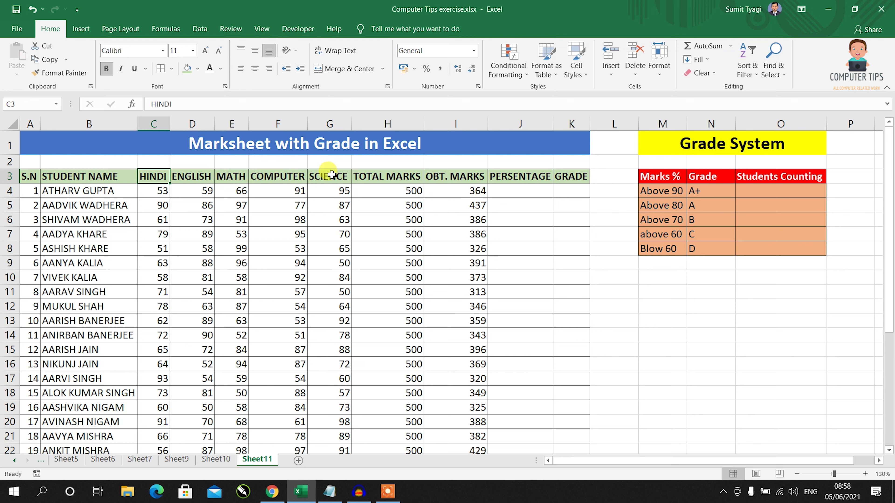
{"action": "left_click", "coordinate": [355, 191]}
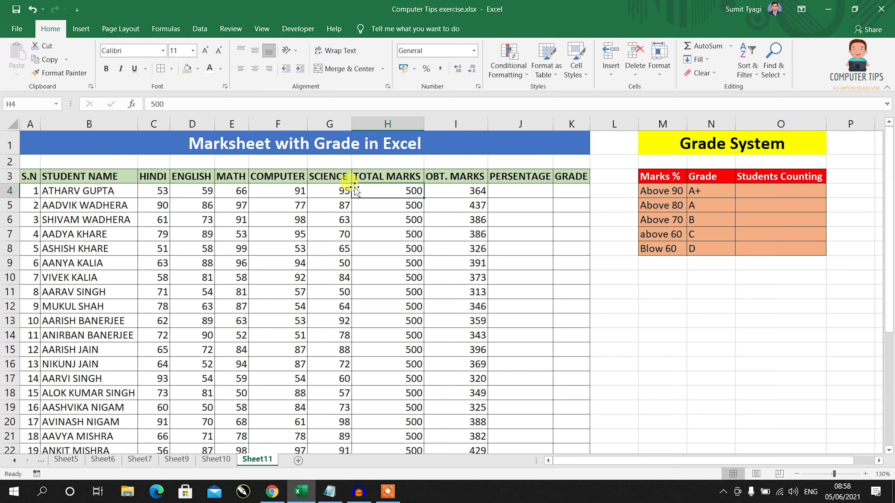
{"action": "left_click", "coordinate": [465, 190]}
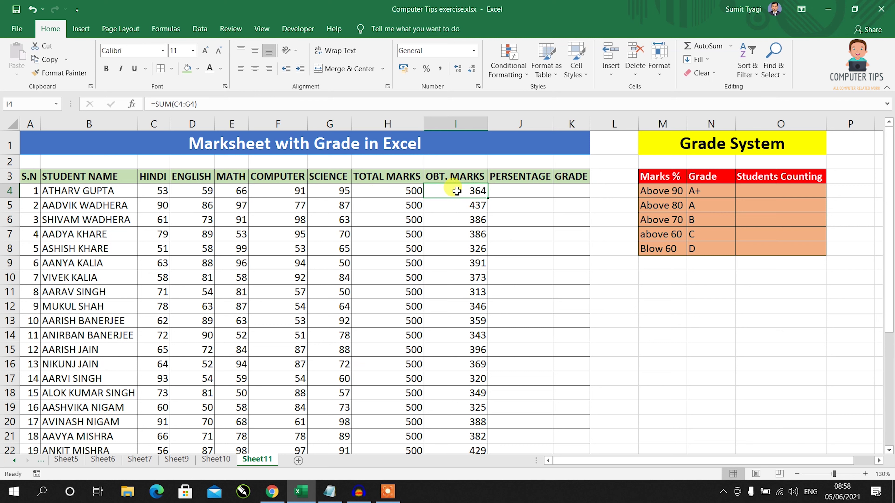
{"action": "double_click", "coordinate": [457, 191]}
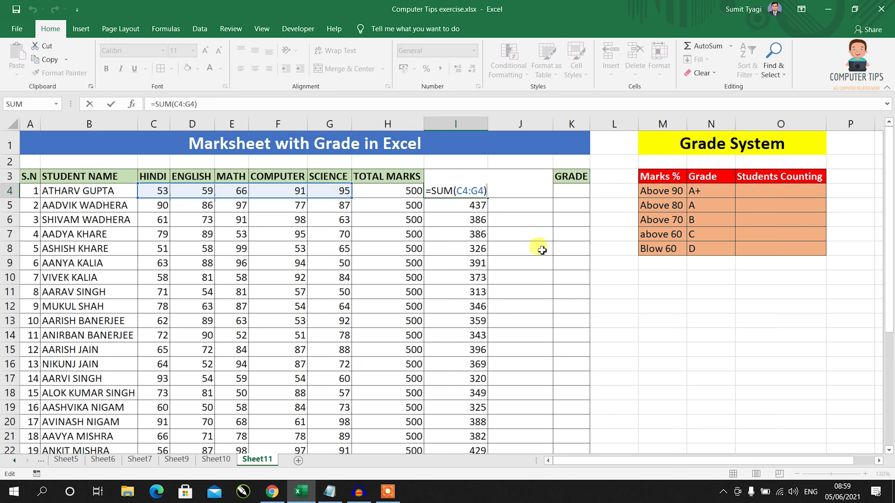
{"action": "key", "text": "Return"}
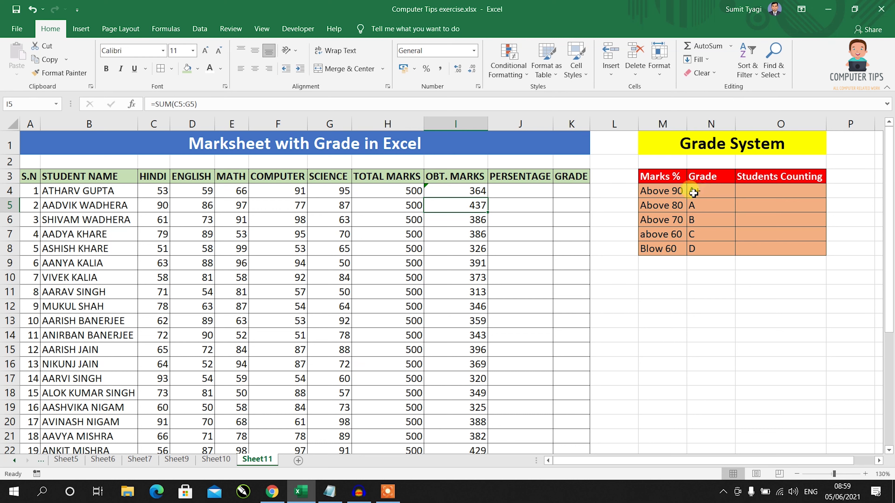
{"action": "left_click", "coordinate": [679, 193]}
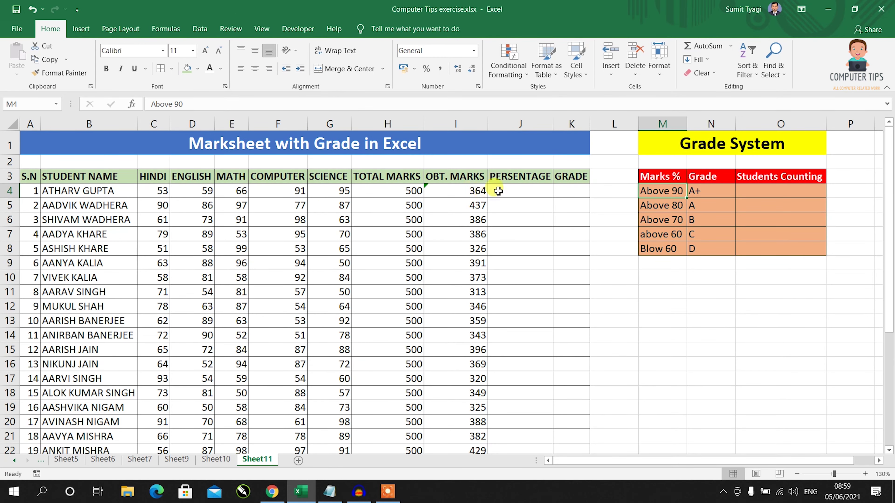
- Enter =I4*100/H4 in the first PERSENTAGE cell, giving 72.8
{"action": "left_click", "coordinate": [510, 191]}
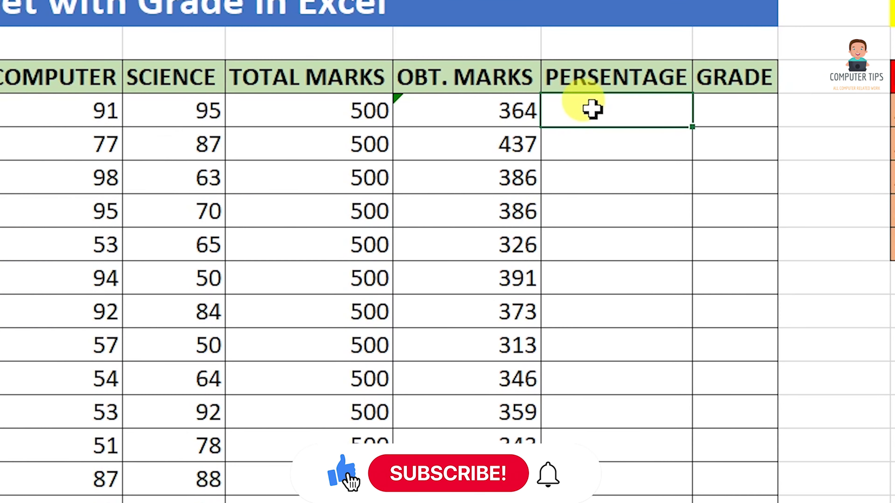
{"action": "double_click", "coordinate": [592, 110]}
{"action": "type", "text": "="}
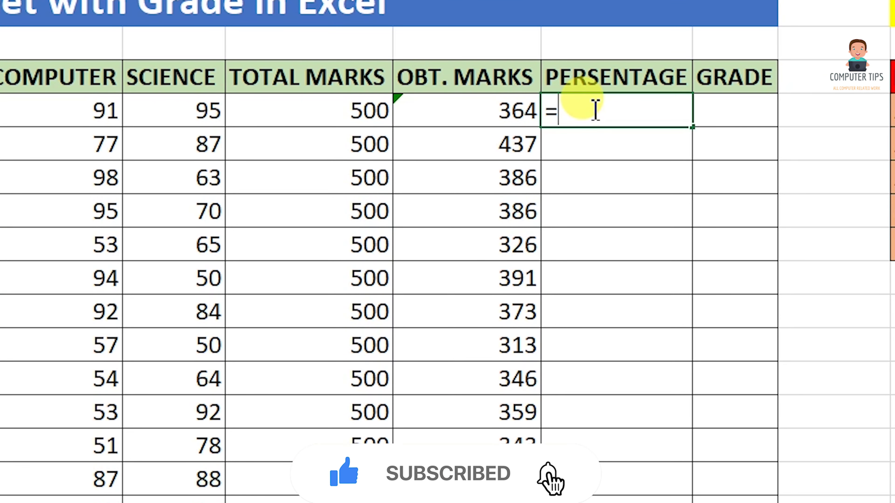
{"action": "left_click", "coordinate": [472, 111]}
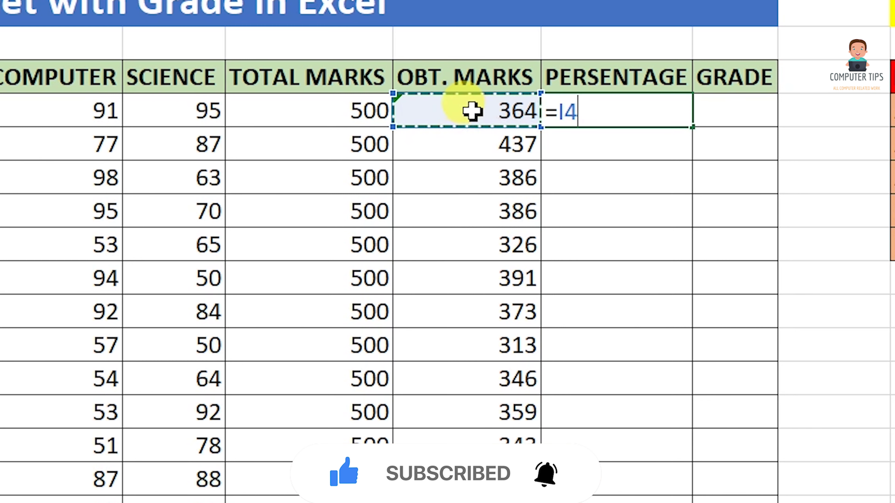
{"action": "type", "text": "*"}
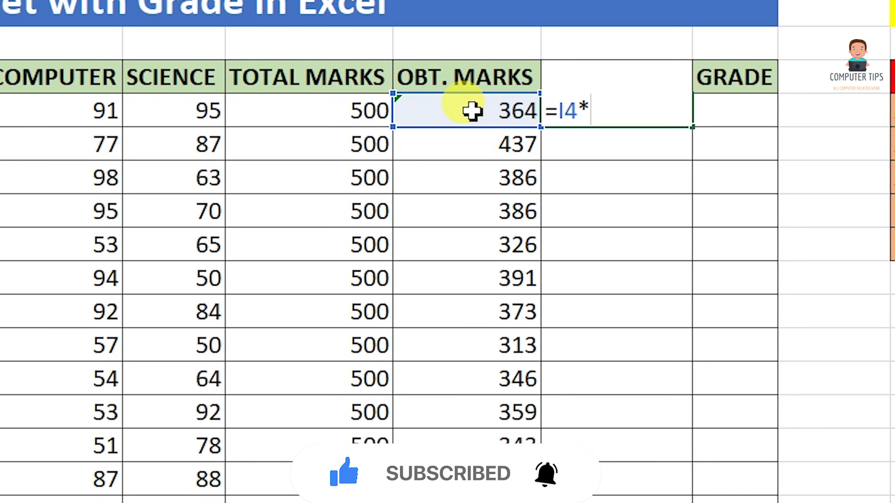
{"action": "type", "text": "100/"}
{"action": "left_click", "coordinate": [363, 120]}
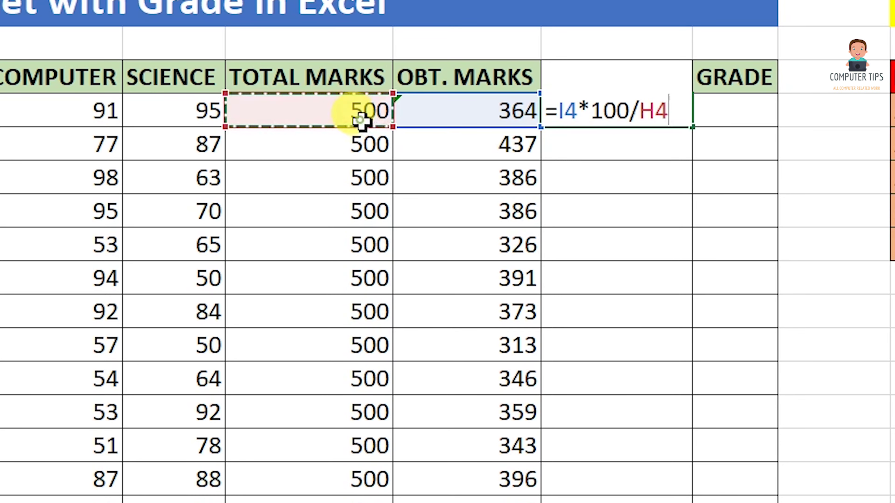
{"action": "key", "text": "Return"}
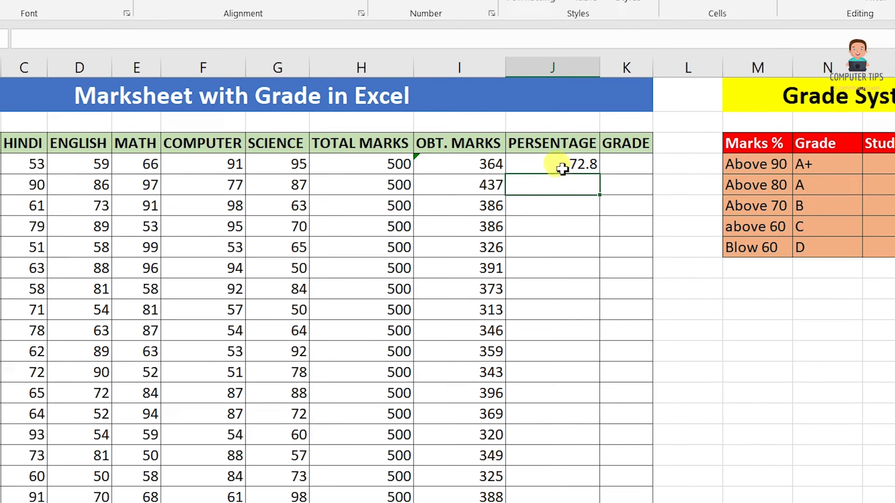
{"action": "left_click", "coordinate": [562, 169]}
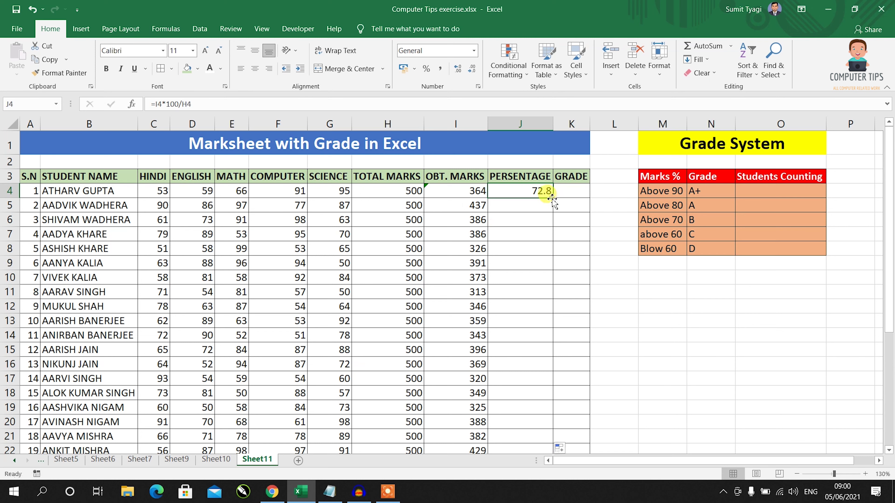
- Fill the J4 percentage formula down to every student, then begin =IF in K4
{"action": "double_click", "coordinate": [552, 199]}
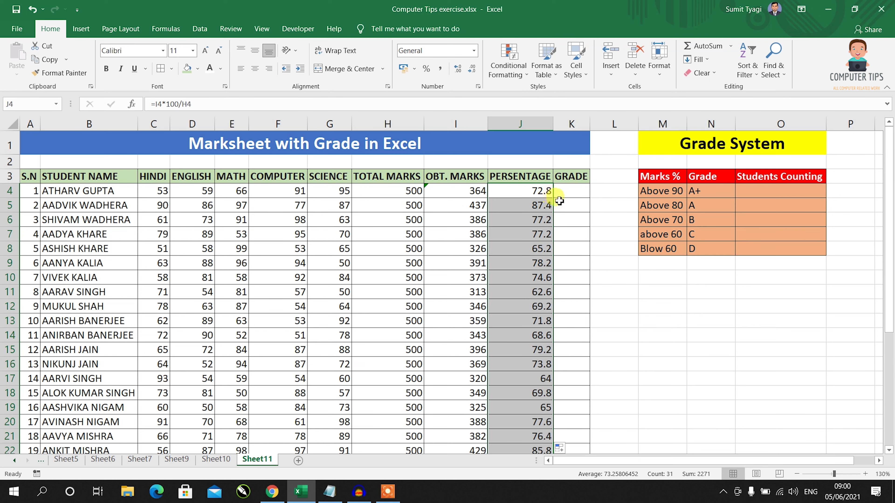
{"action": "left_click", "coordinate": [568, 197]}
{"action": "scroll", "coordinate": [535, 212], "scroll_direction": "down", "scroll_amount": 1}
{"action": "scroll", "coordinate": [535, 211], "scroll_direction": "down", "scroll_amount": 2}
{"action": "scroll", "coordinate": [535, 212], "scroll_direction": "down", "scroll_amount": 2}
{"action": "scroll", "coordinate": [536, 217], "scroll_direction": "up", "scroll_amount": 3}
{"action": "scroll", "coordinate": [536, 211], "scroll_direction": "up", "scroll_amount": 2}
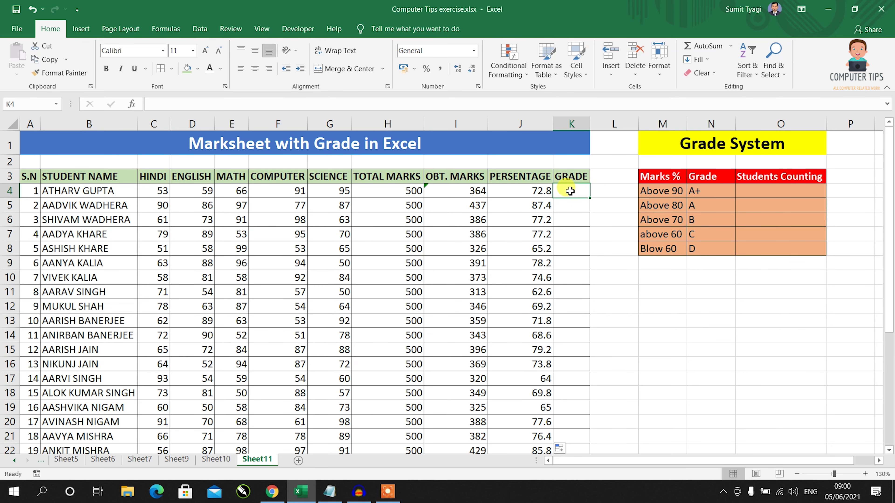
{"action": "type", "text": "=if"}
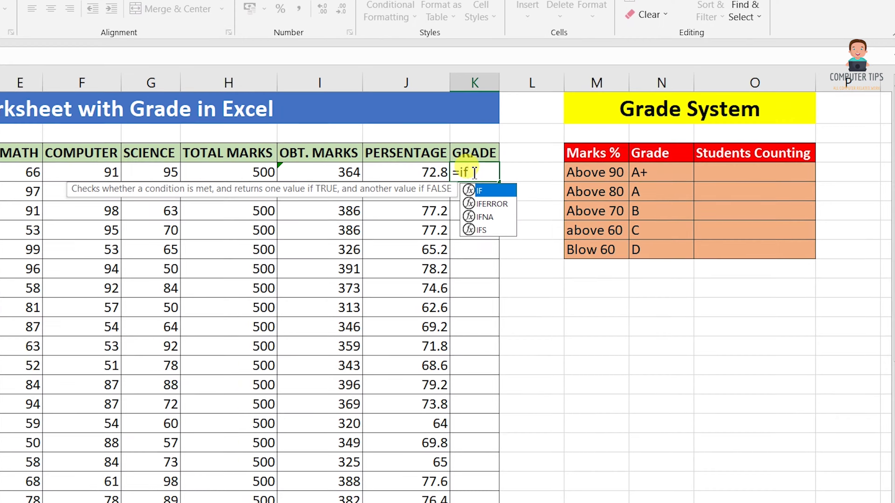
- Write =IF(J4>90,"A+",IF( in K4 for the A+ band
{"action": "key", "text": "Tab"}
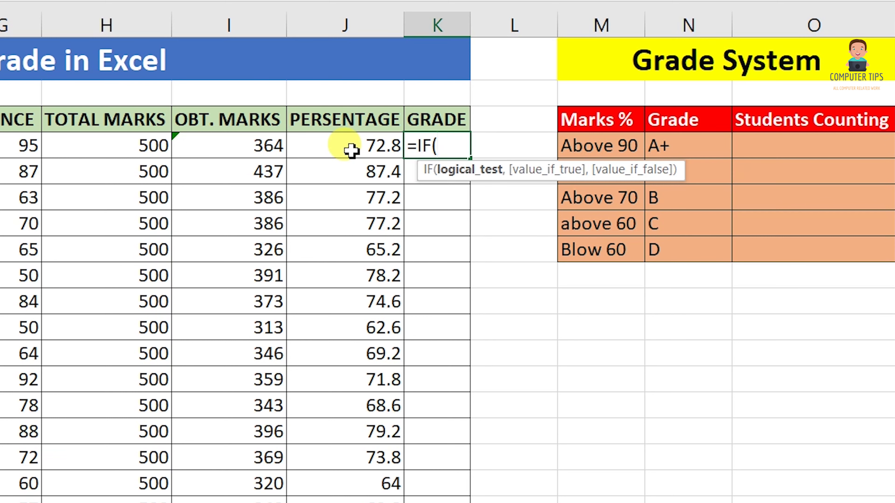
{"action": "left_click", "coordinate": [351, 151]}
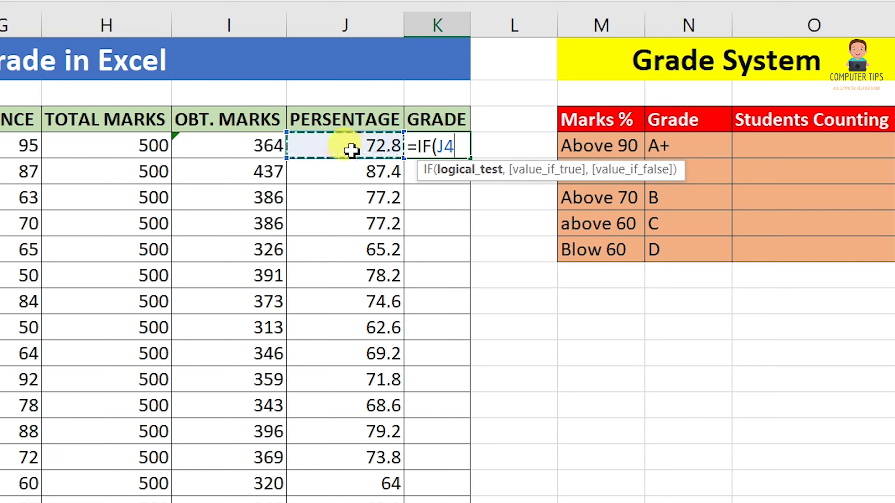
{"action": "type", "text": ">"}
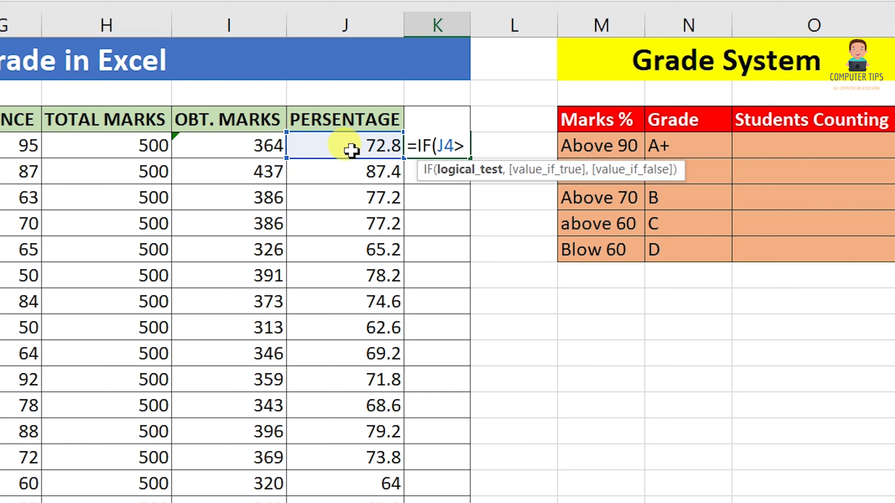
{"action": "type", "text": "90"}
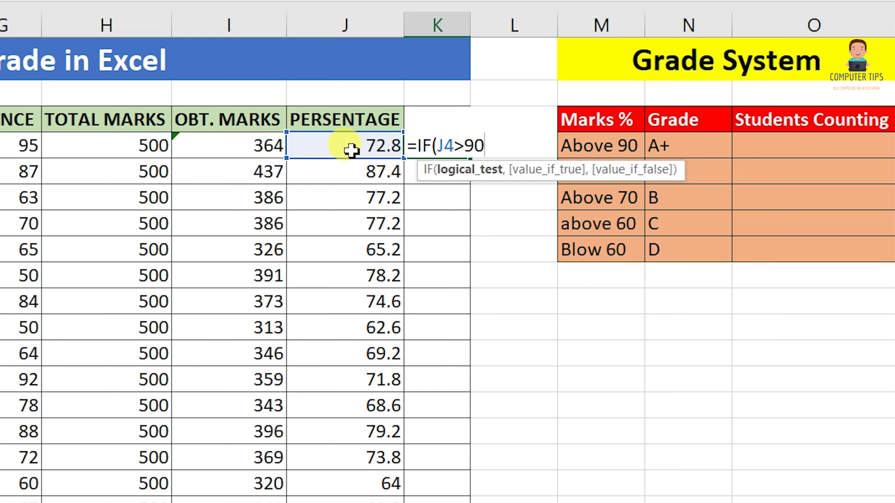
{"action": "type", "text": ","}
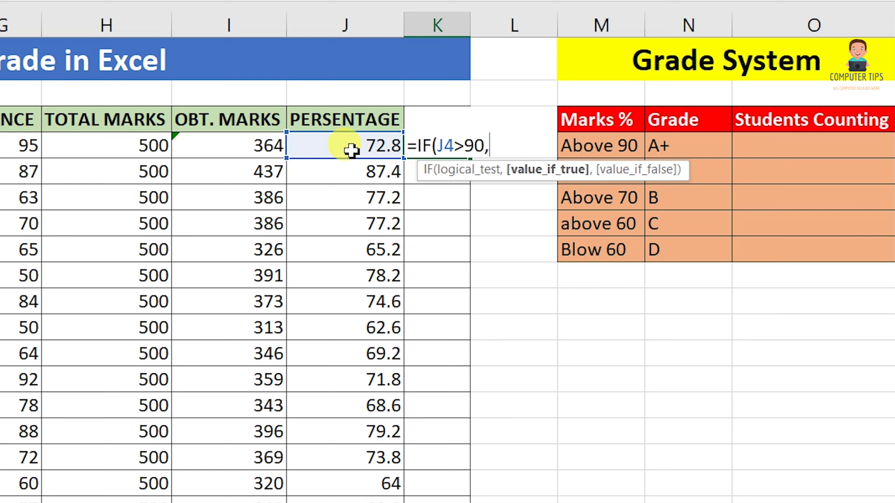
{"action": "type", "text": "\"A+"}
{"action": "type", "text": "\""}
{"action": "type", "text": ","}
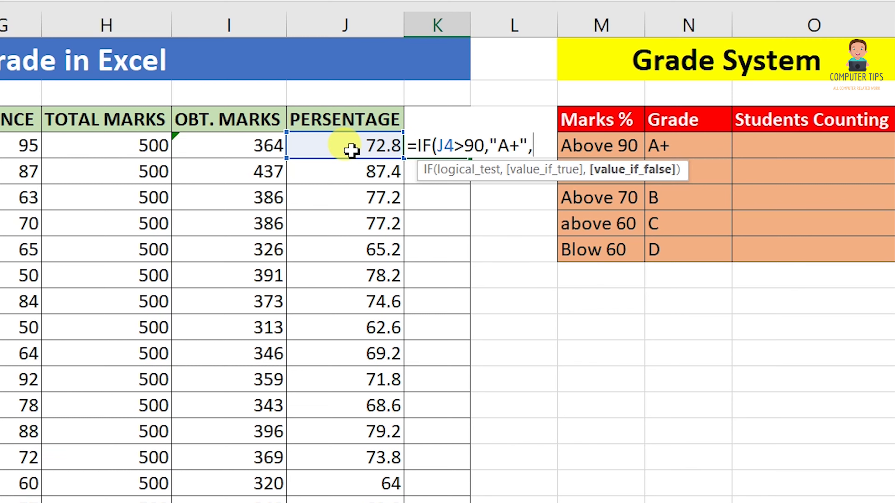
{"action": "type", "text": "if"}
{"action": "key", "text": "Tab"}
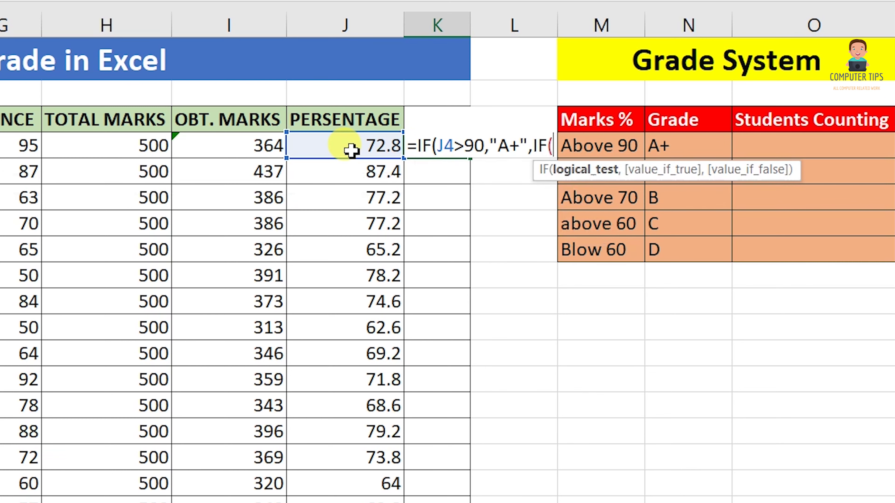
- Add nested conditions J4>80 for "A", J4>70 for "B" and J4>60 for "C" to K4
{"action": "left_click", "coordinate": [338, 150]}
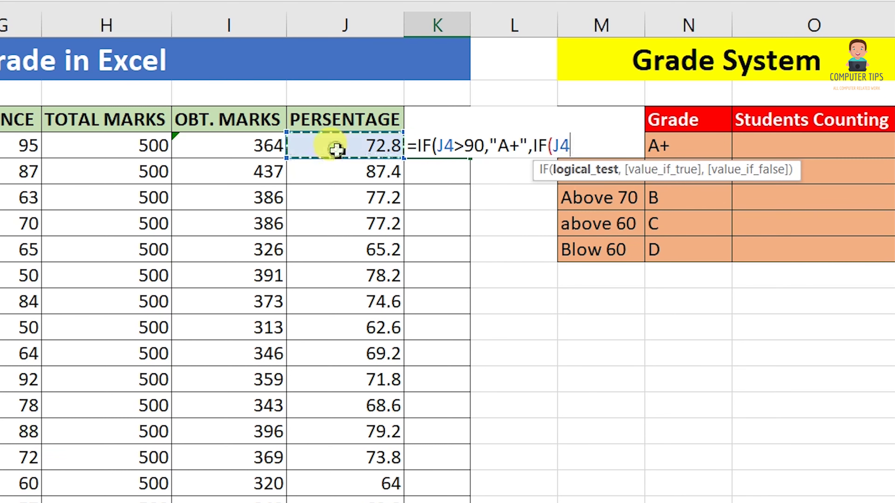
{"action": "type", "text": ">"}
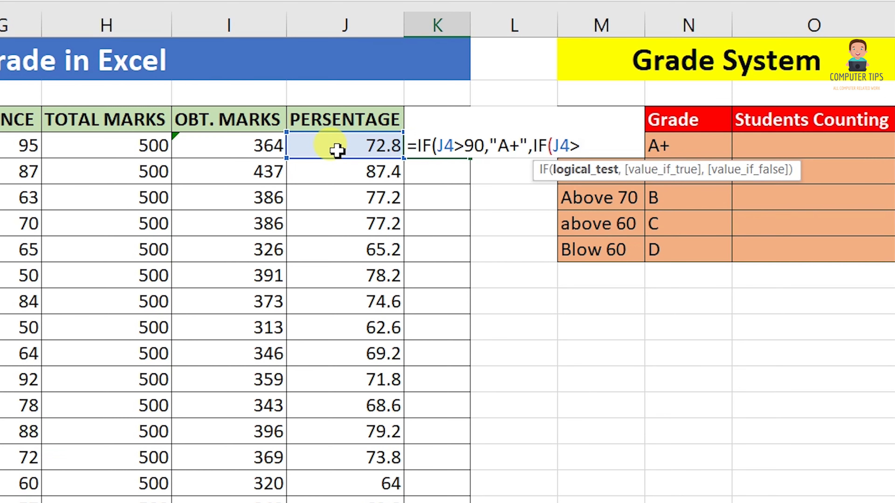
{"action": "type", "text": "80"}
{"action": "type", "text": ","}
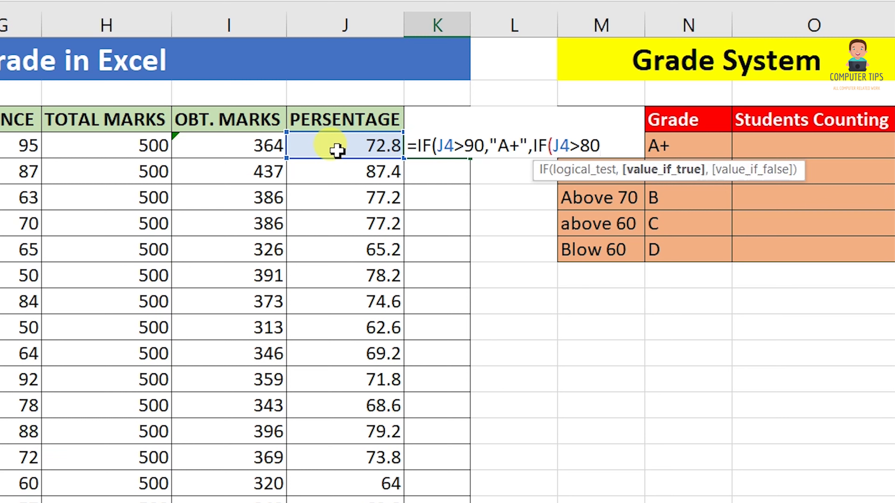
{"action": "type", "text": "\"A\""}
{"action": "type", "text": ","}
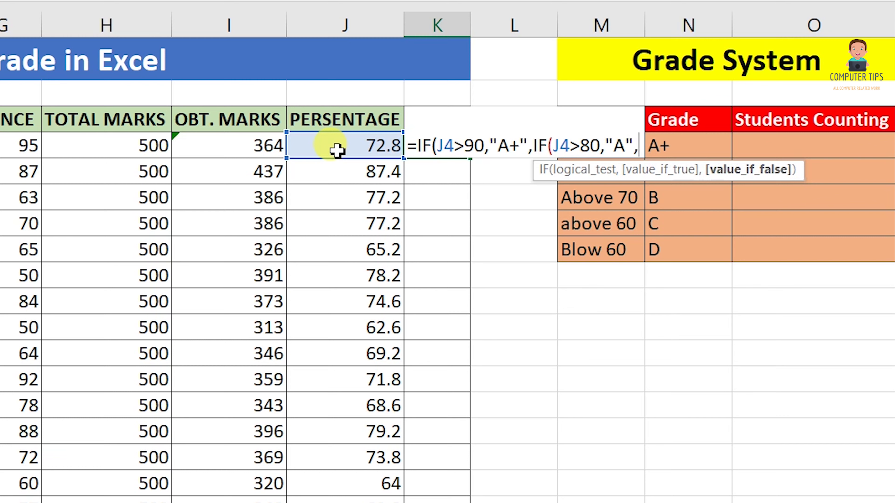
{"action": "type", "text": "i"}
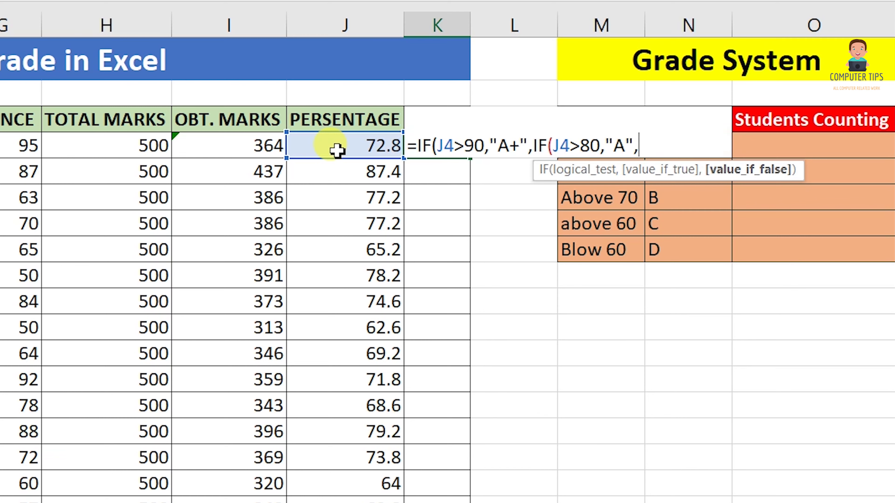
{"action": "type", "text": "f"}
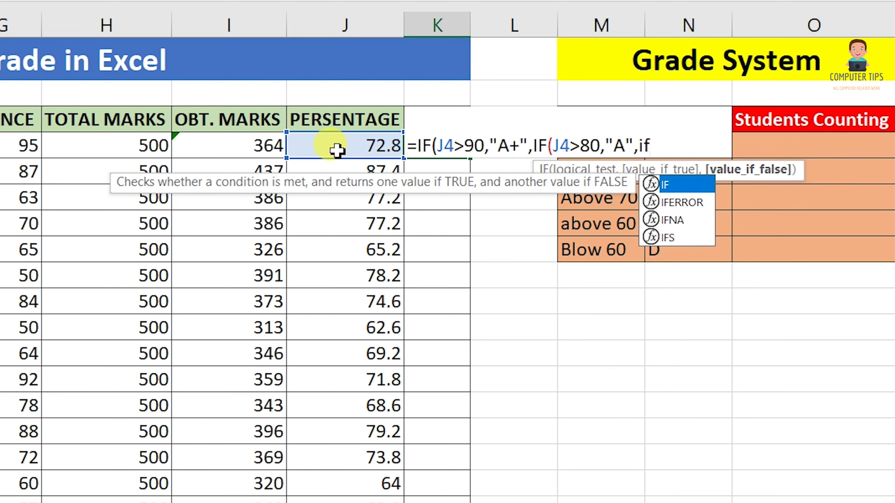
{"action": "key", "text": "Tab"}
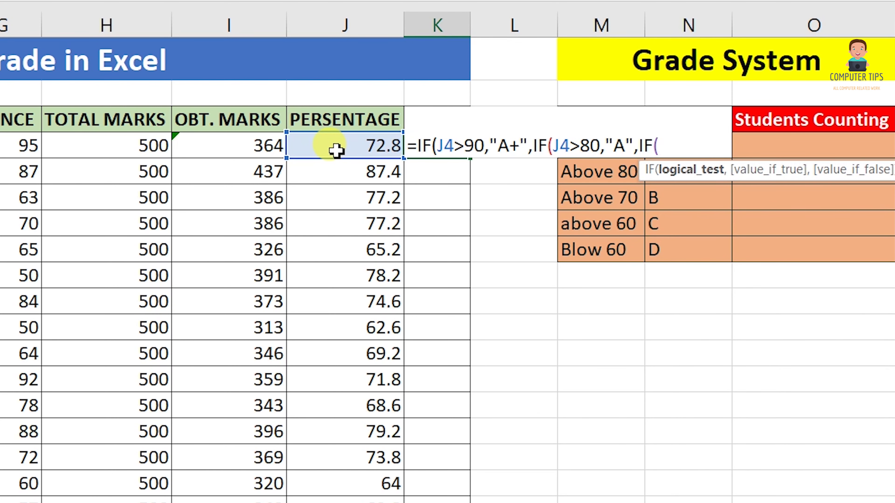
{"action": "left_click", "coordinate": [337, 151]}
{"action": "type", "text": ">"}
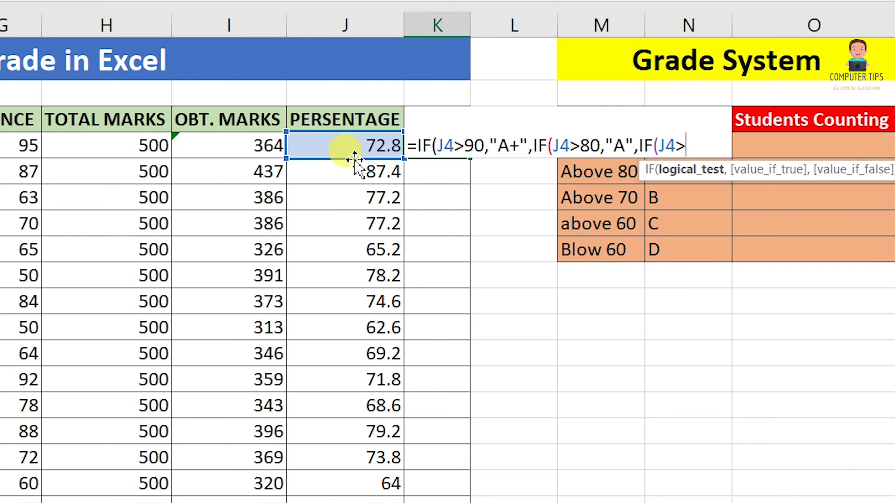
{"action": "type", "text": "70"}
{"action": "type", "text": ",\""}
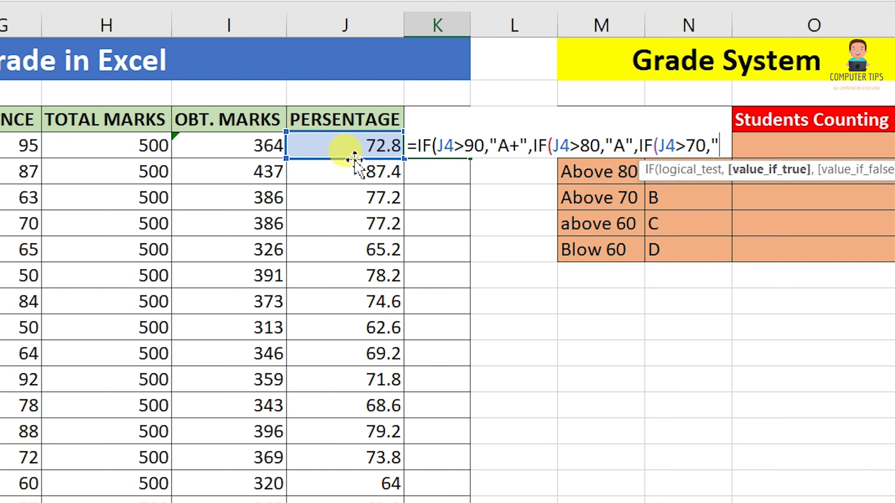
{"action": "type", "text": "B\""}
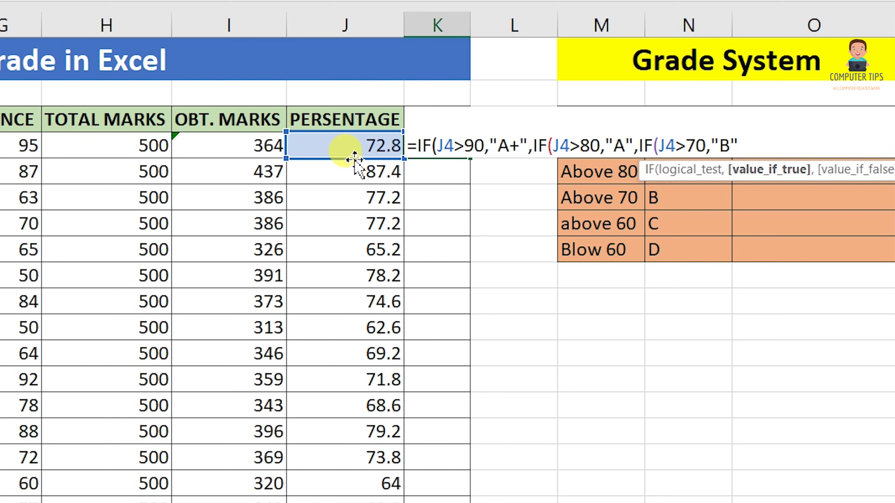
{"action": "type", "text": ","}
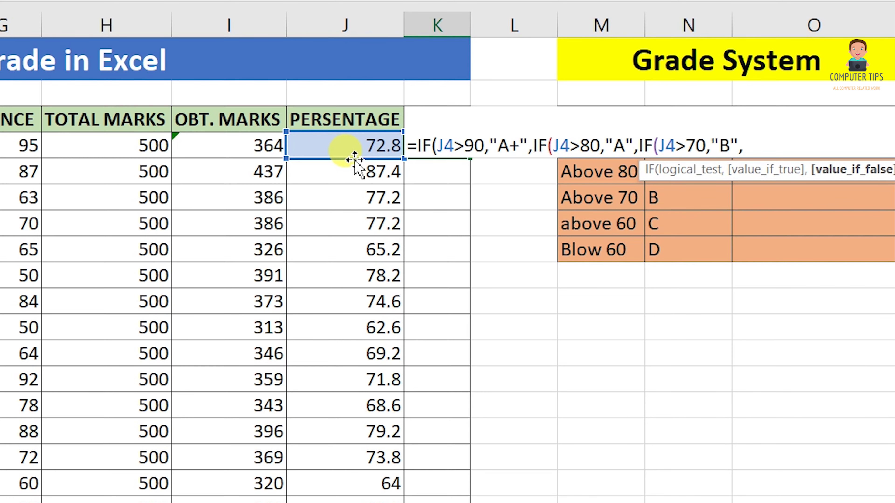
{"action": "type", "text": "if"}
{"action": "key", "text": "Tab"}
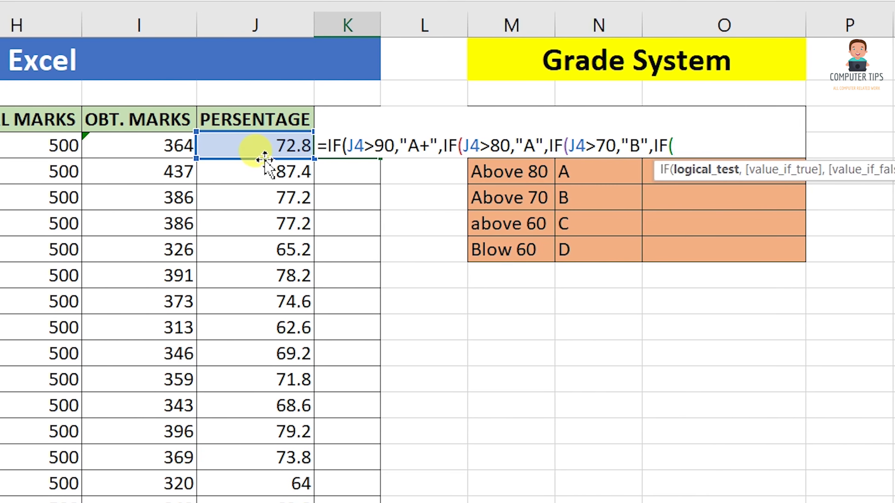
{"action": "left_click", "coordinate": [227, 150]}
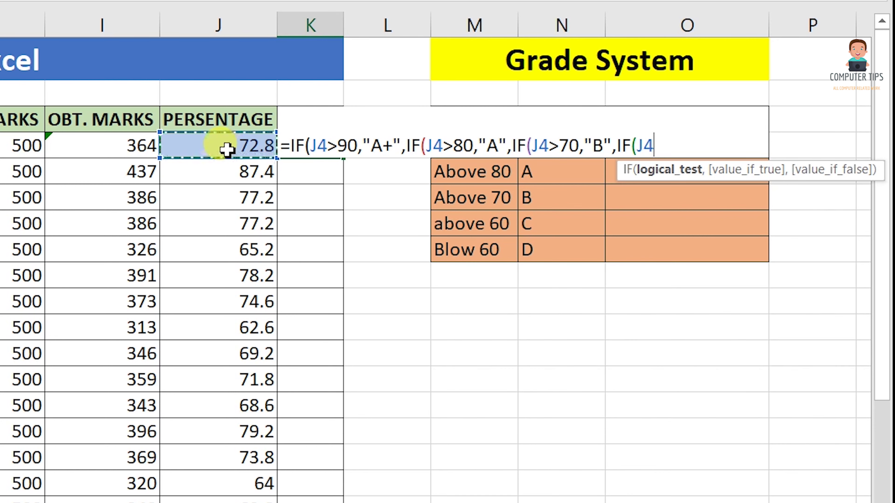
{"action": "type", "text": ">6"}
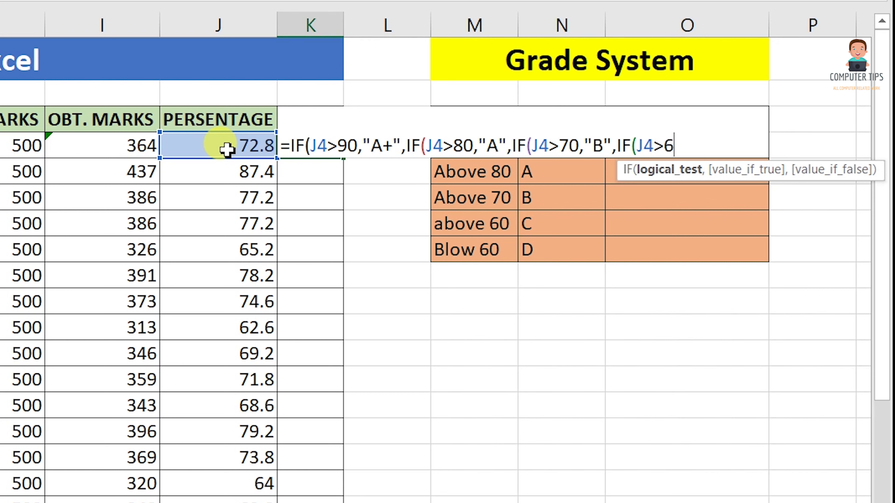
{"action": "type", "text": "0"}
{"action": "type", "text": ","}
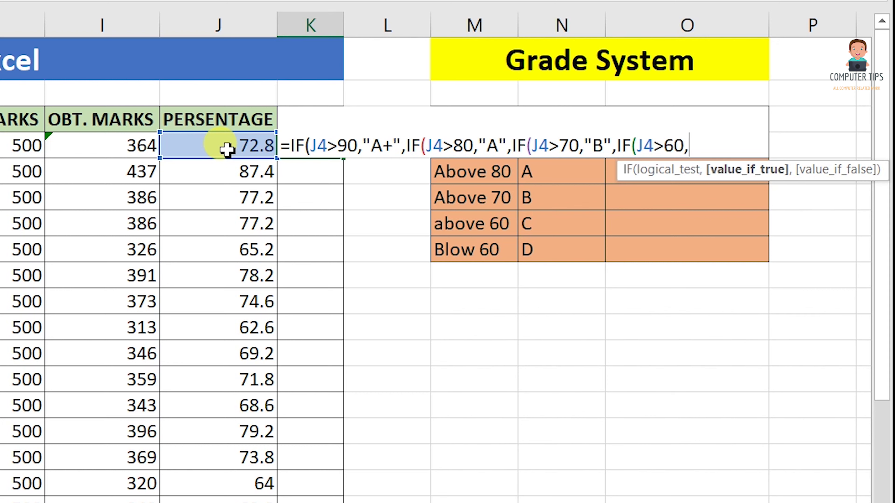
{"action": "type", "text": "\""}
{"action": "type", "text": "C\""}
{"action": "type", "text": ","}
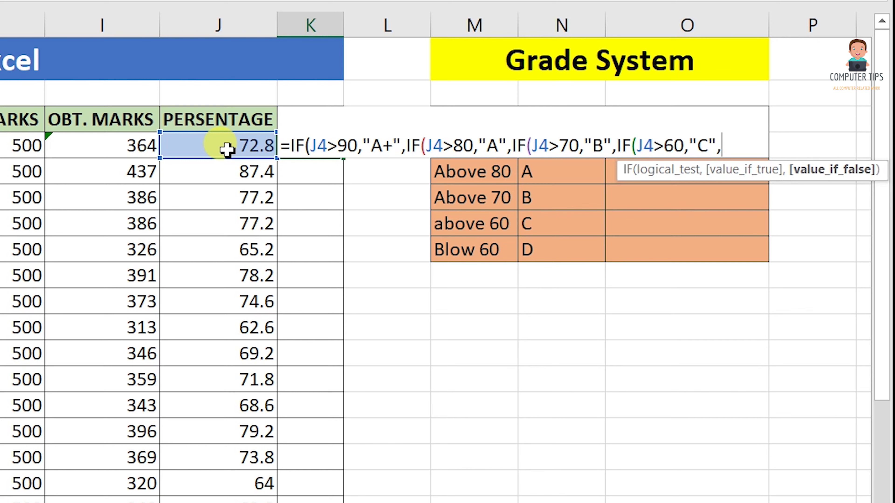
{"action": "type", "text": "IF("}
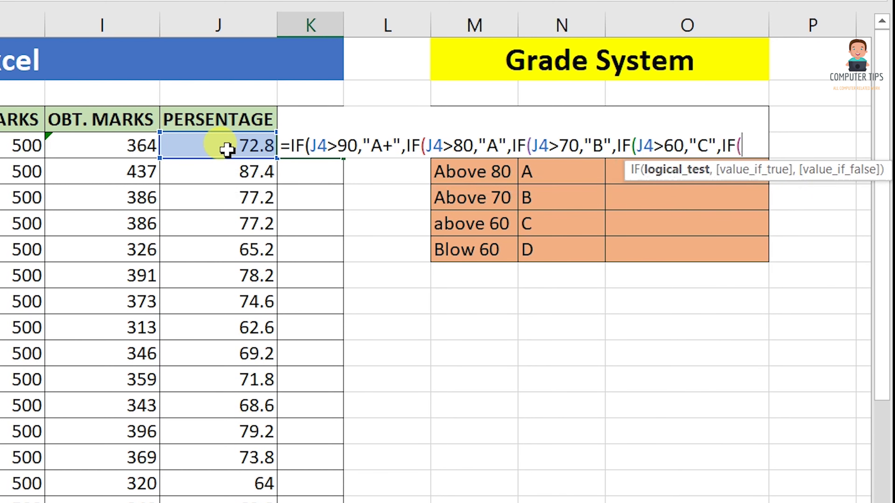
- End the formula with J4<=60 returning "D" and five closing parentheses, so K4 shows B
{"action": "left_click", "coordinate": [227, 150]}
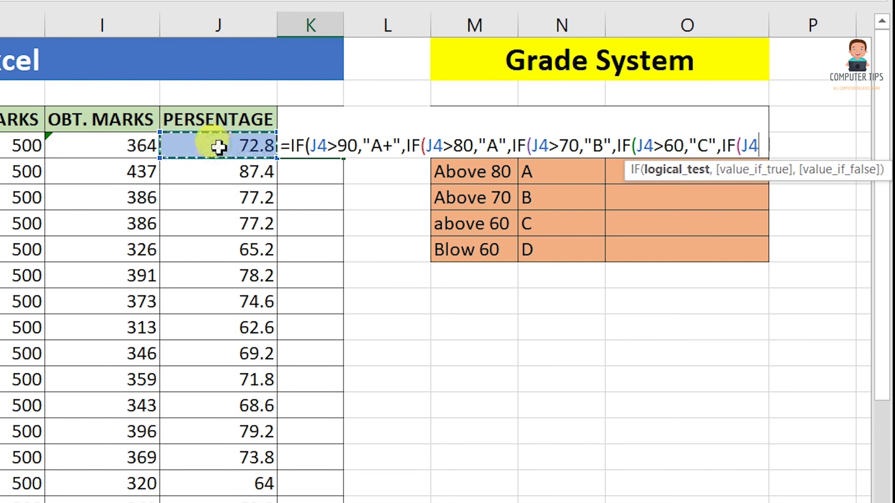
{"action": "type", "text": "<"}
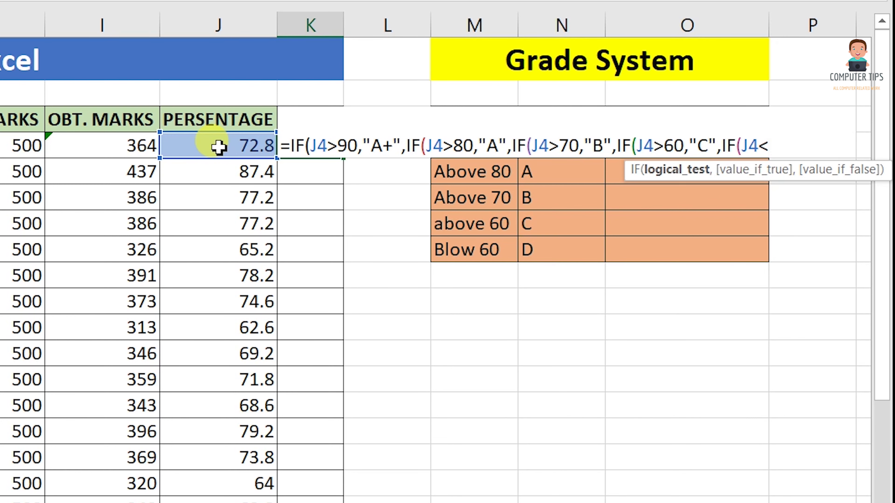
{"action": "type", "text": "60"}
{"action": "key", "text": "BackSpace"}
{"action": "key", "text": "BackSpace"}
{"action": "type", "text": "+"}
{"action": "key", "text": "BackSpace"}
{"action": "type", "text": "=60"}
{"action": "type", "text": ","}
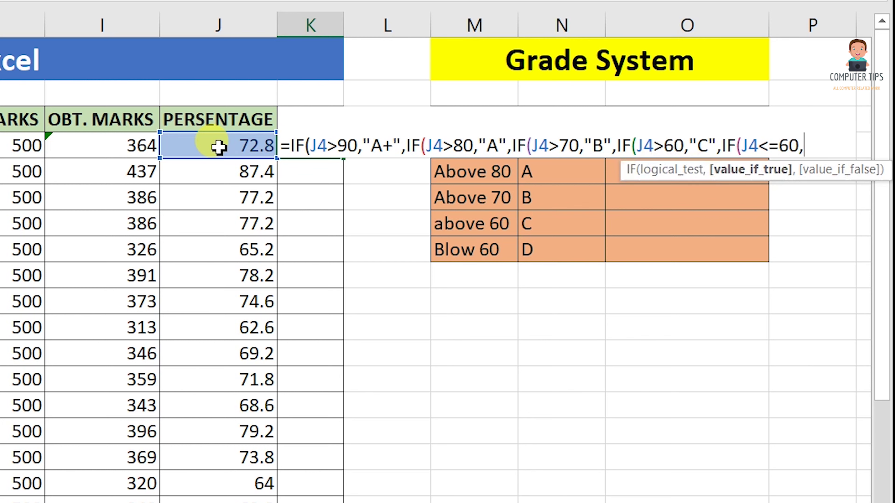
{"action": "type", "text": "\"D\""}
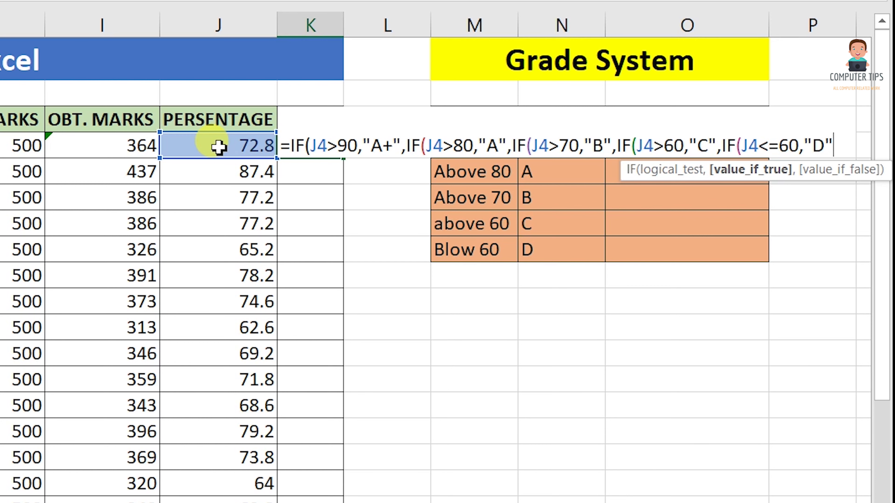
{"action": "type", "text": "))"}
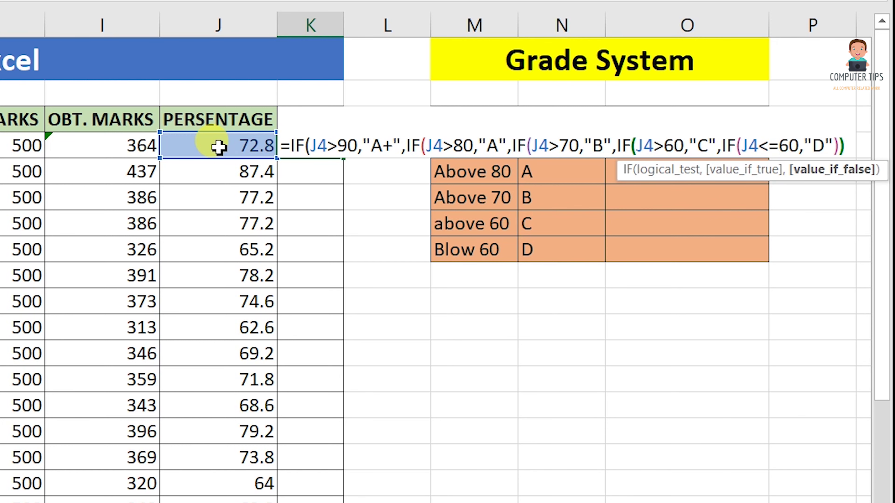
{"action": "type", "text": ")"}
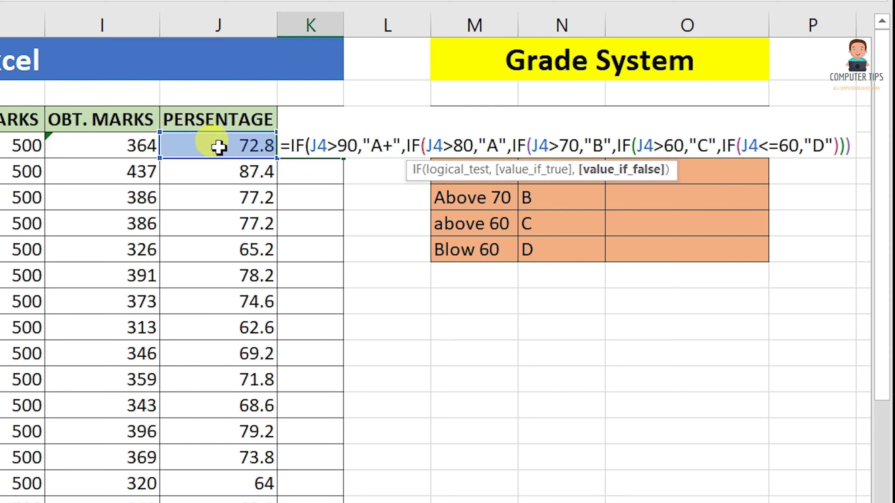
{"action": "type", "text": "))"}
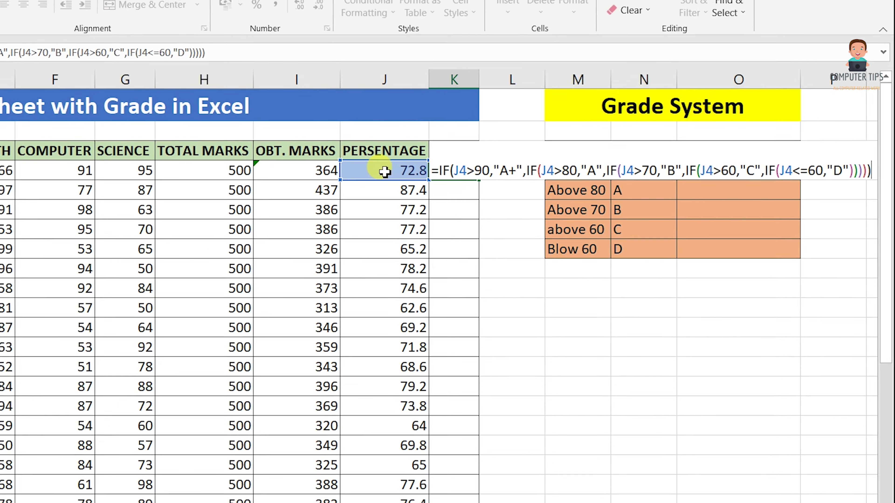
{"action": "key", "text": "Return"}
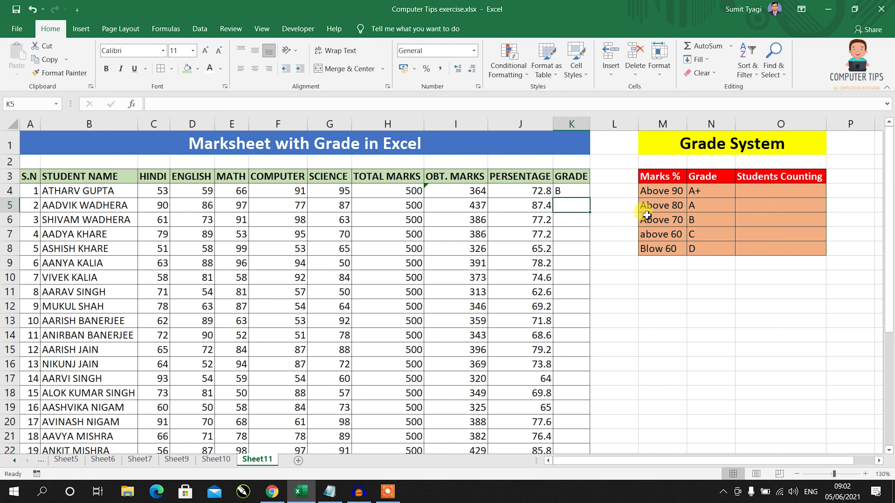
- Copy K4's nested-IF grade formula down column K for all students
{"action": "left_click", "coordinate": [691, 220]}
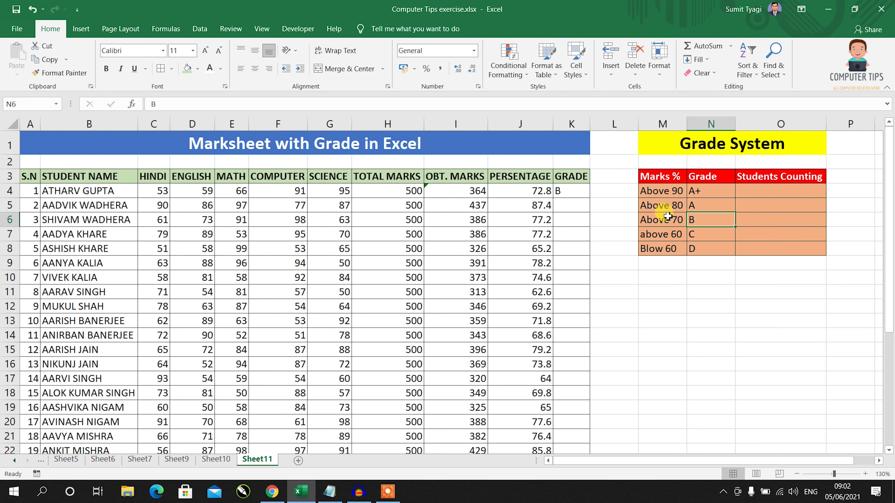
{"action": "left_click", "coordinate": [528, 191]}
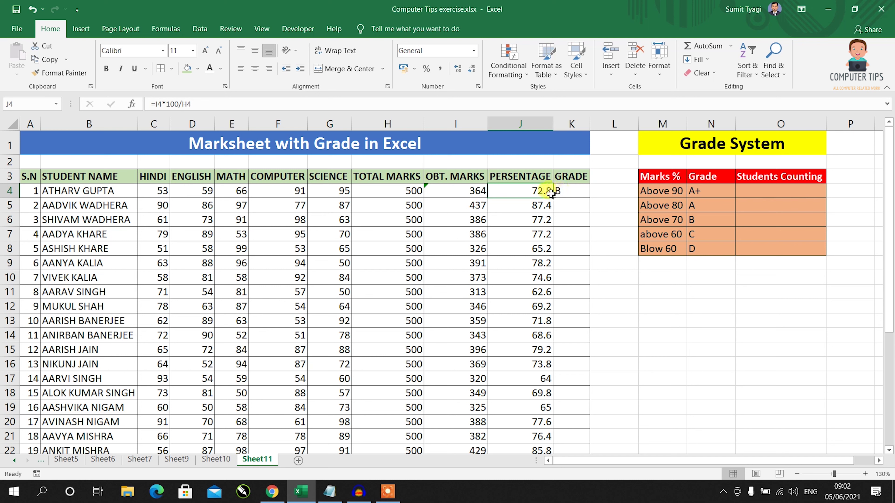
{"action": "left_click", "coordinate": [568, 193]}
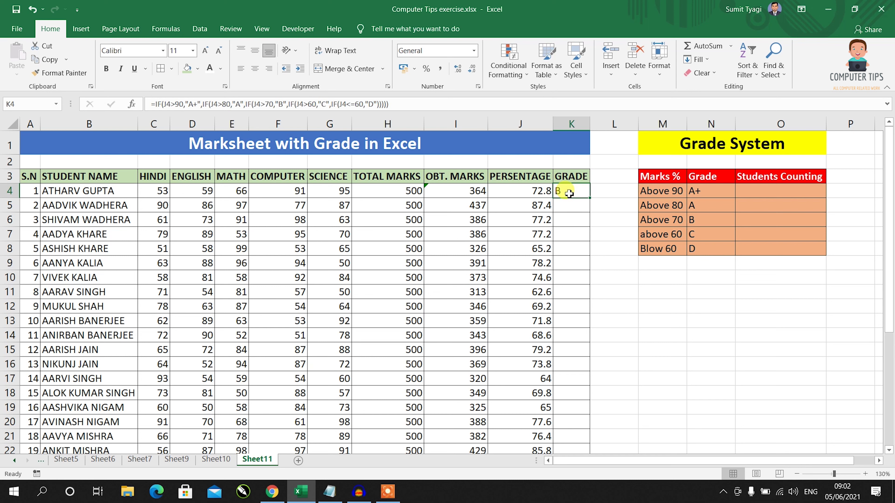
{"action": "double_click", "coordinate": [589, 200]}
{"action": "left_click", "coordinate": [527, 211]}
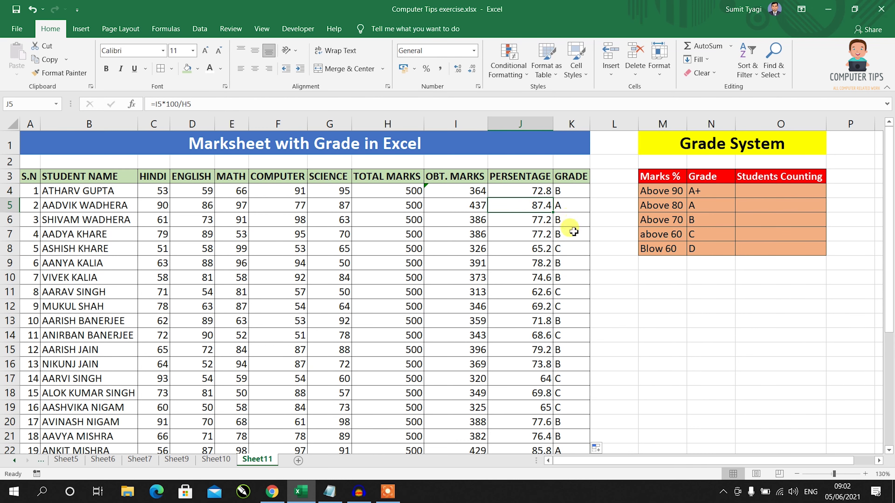
{"action": "scroll", "coordinate": [573, 232], "scroll_direction": "down", "scroll_amount": 7}
{"action": "scroll", "coordinate": [573, 231], "scroll_direction": "up", "scroll_amount": 3}
{"action": "scroll", "coordinate": [574, 231], "scroll_direction": "up", "scroll_amount": 2}
{"action": "scroll", "coordinate": [573, 232], "scroll_direction": "up", "scroll_amount": 1}
{"action": "scroll", "coordinate": [574, 231], "scroll_direction": "up", "scroll_amount": 1}
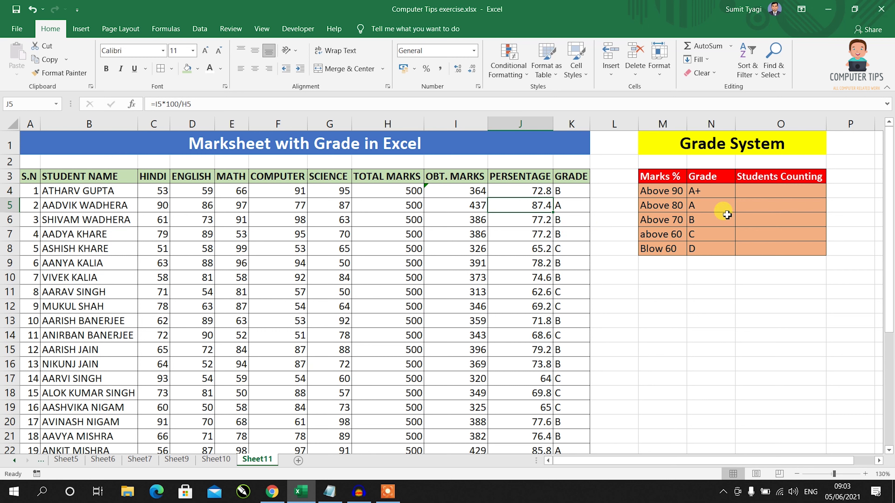
- Enter a COUNTIF over K4:K34 for "A+" in O4, beside Above 90
{"action": "left_click", "coordinate": [743, 189]}
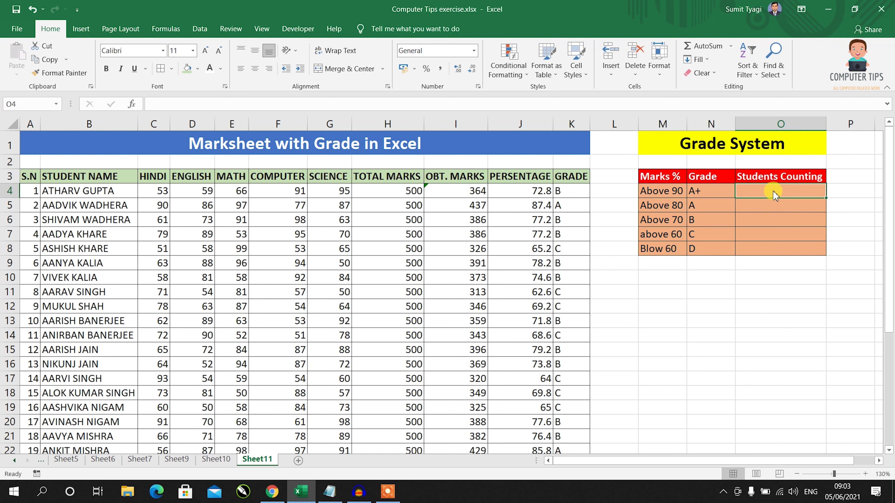
{"action": "type", "text": "=countif"}
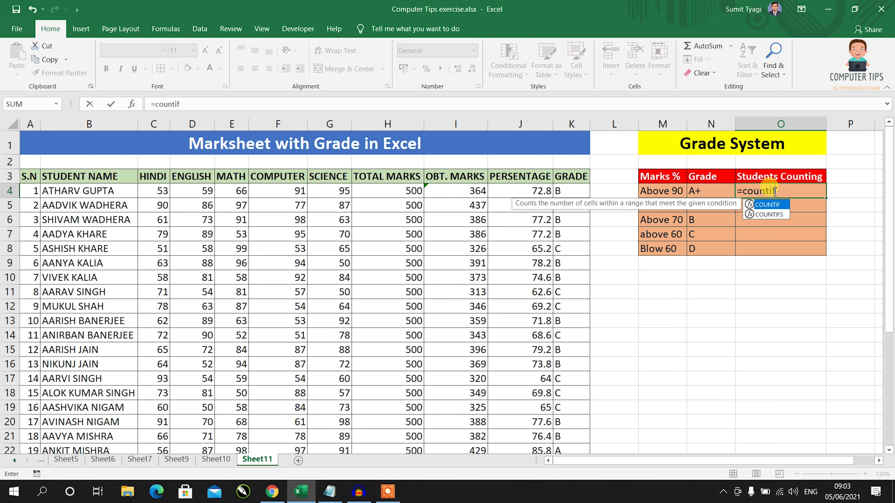
{"action": "key", "text": "Tab"}
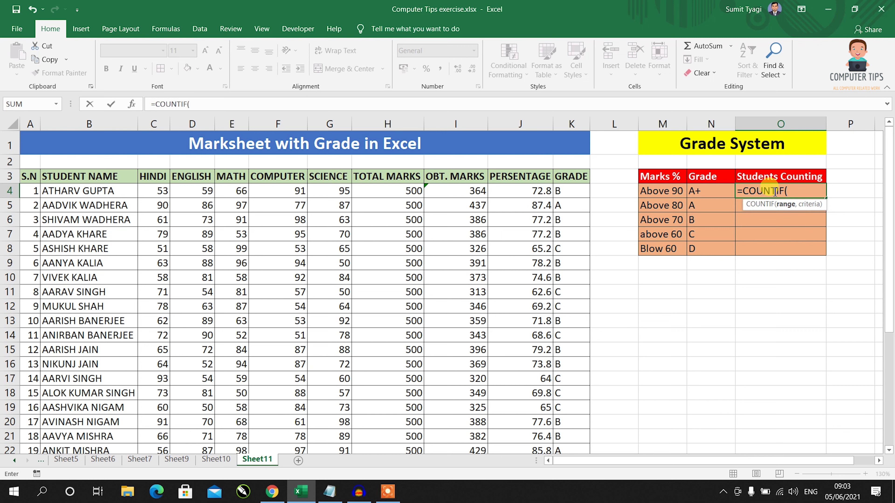
{"action": "left_click", "coordinate": [558, 189]}
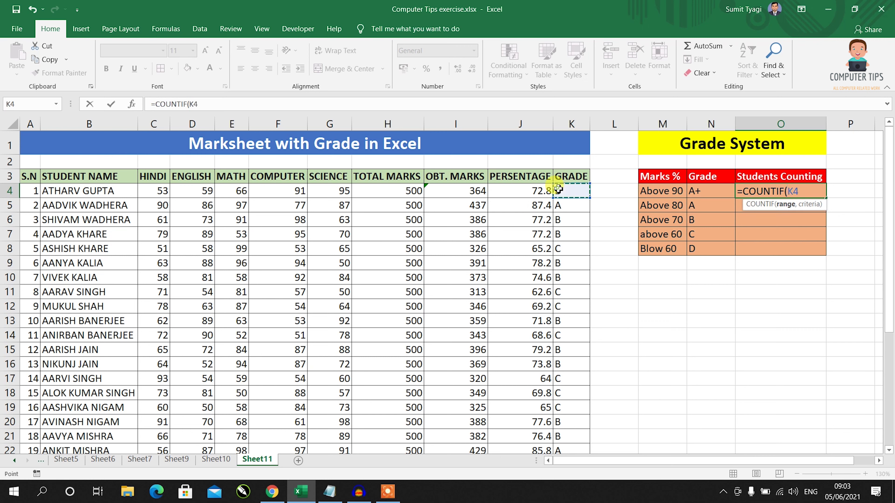
{"action": "key", "text": "End"}
{"action": "key", "text": "shift+Down"}
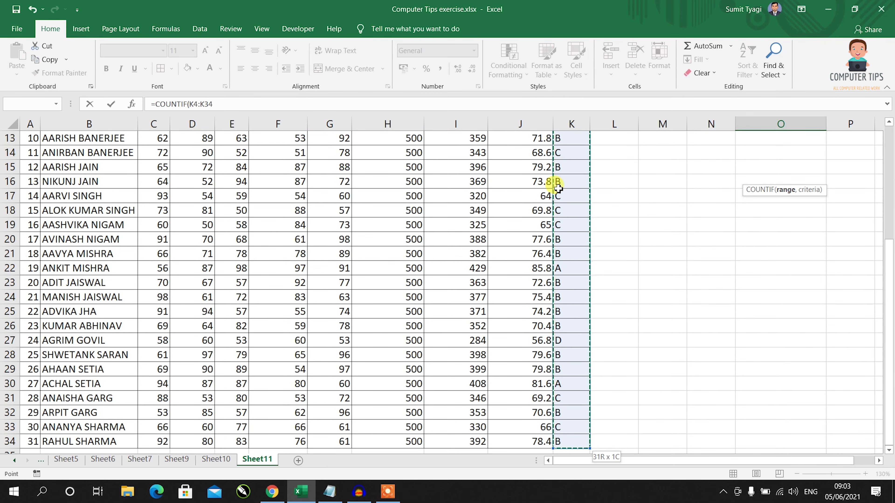
{"action": "type", "text": ","}
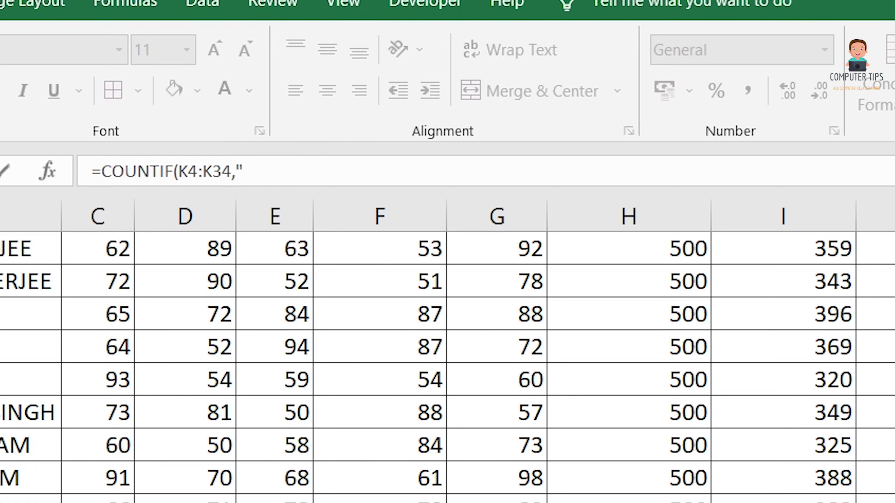
{"action": "type", "text": "A"}
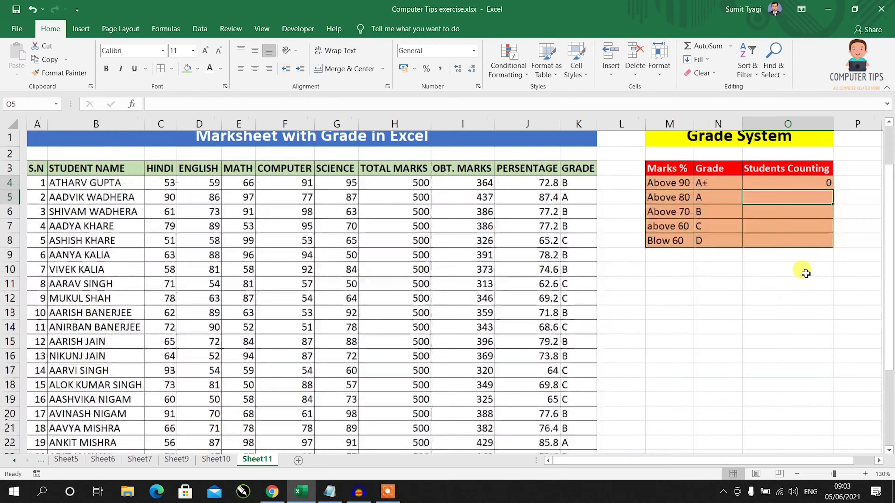
{"action": "scroll", "coordinate": [789, 264], "scroll_direction": "up", "scroll_amount": 2}
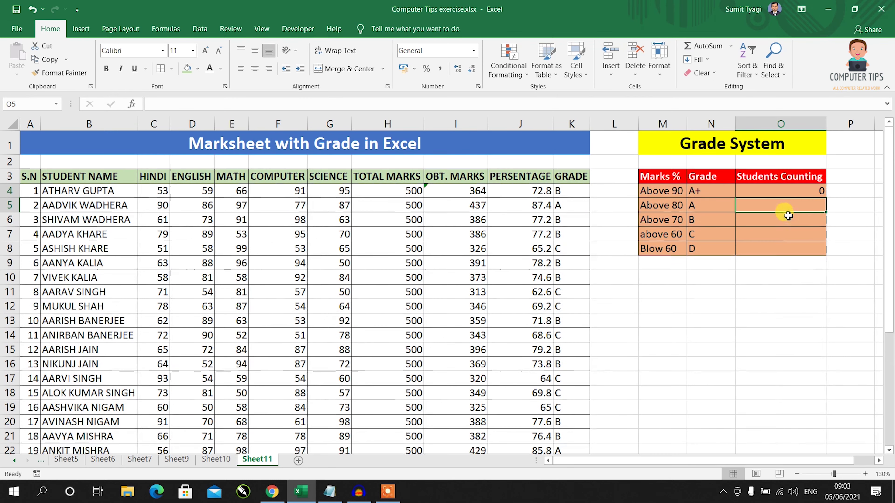
{"action": "left_click", "coordinate": [779, 195]}
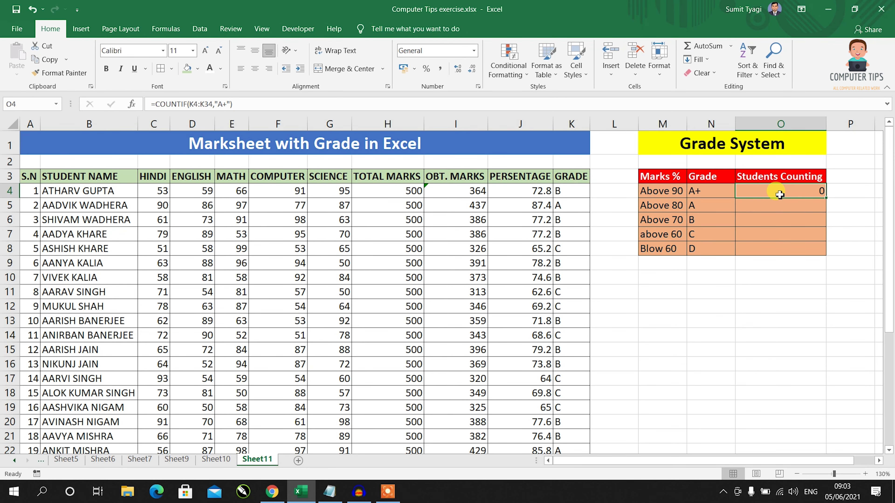
{"action": "scroll", "coordinate": [580, 206], "scroll_direction": "down", "scroll_amount": 2}
{"action": "scroll", "coordinate": [579, 206], "scroll_direction": "up", "scroll_amount": 1}
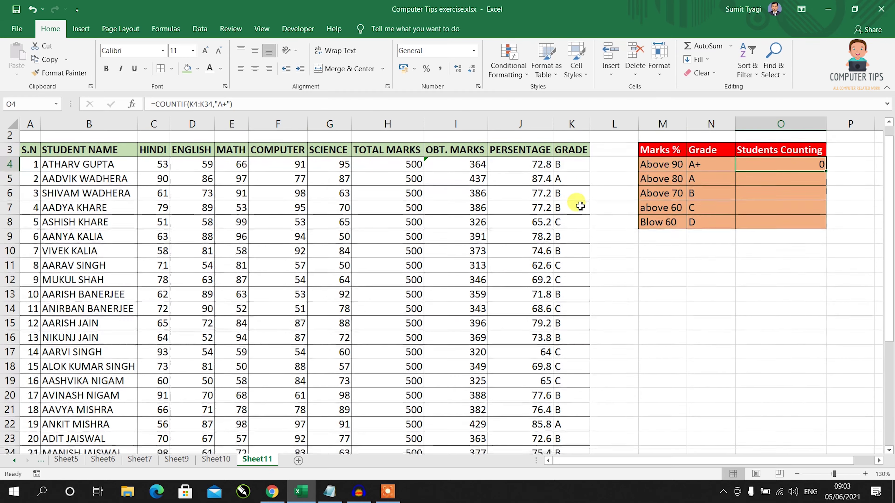
{"action": "scroll", "coordinate": [529, 212], "scroll_direction": "down", "scroll_amount": 1}
{"action": "scroll", "coordinate": [529, 214], "scroll_direction": "down", "scroll_amount": 1}
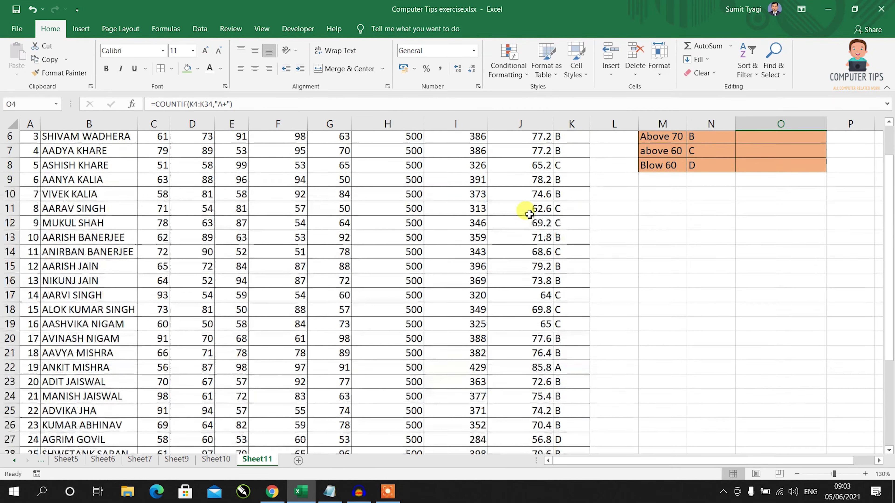
{"action": "scroll", "coordinate": [529, 214], "scroll_direction": "down", "scroll_amount": 2}
{"action": "scroll", "coordinate": [529, 214], "scroll_direction": "down", "scroll_amount": 3}
{"action": "scroll", "coordinate": [529, 213], "scroll_direction": "up", "scroll_amount": 6}
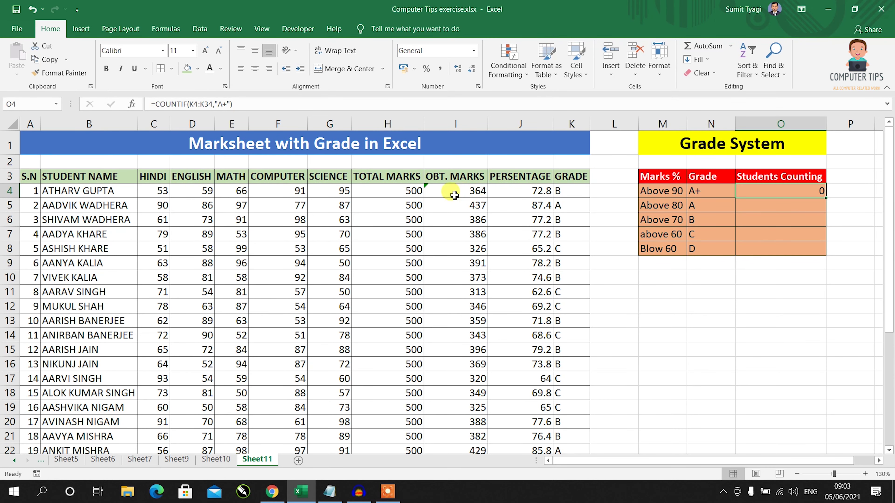
{"action": "left_click", "coordinate": [175, 193]}
{"action": "left_click", "coordinate": [155, 192]}
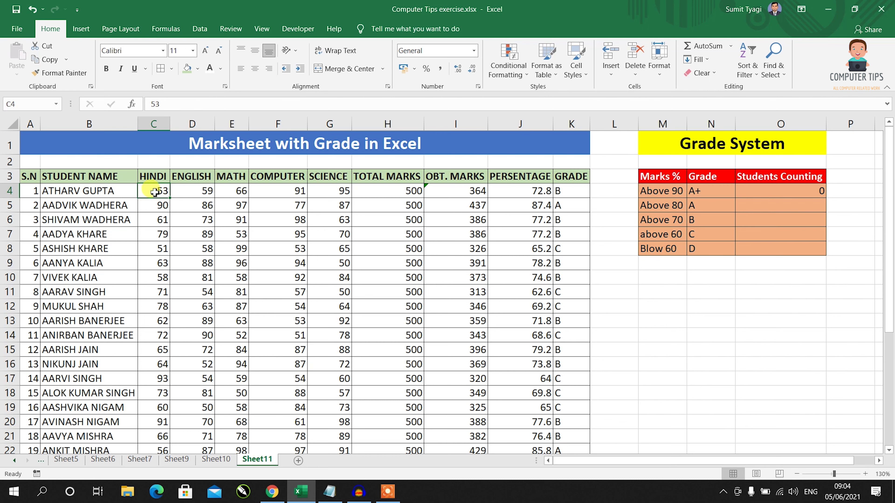
- Enter 90 for the first student's Hindi, English and Math marks
{"action": "type", "text": "90"}
{"action": "key", "text": "Tab"}
{"action": "type", "text": "09"}
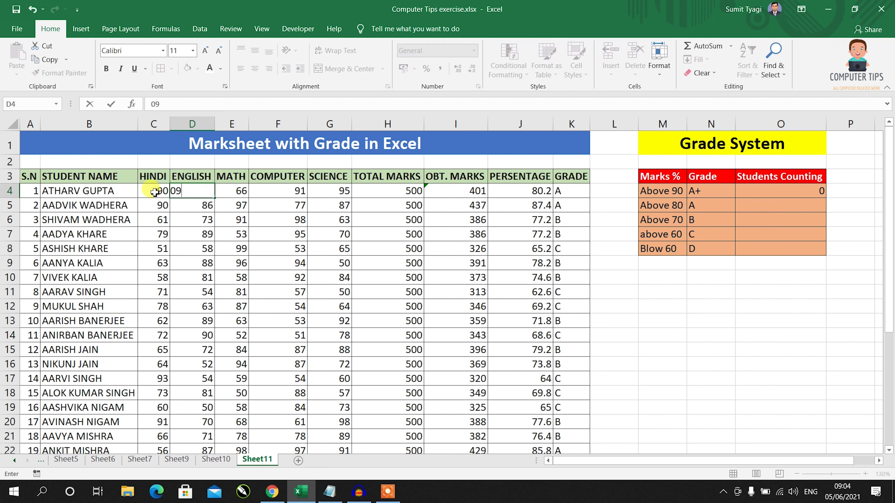
{"action": "key", "text": "BackSpace"}
{"action": "key", "text": "BackSpace"}
{"action": "type", "text": "90"}
{"action": "key", "text": "Tab"}
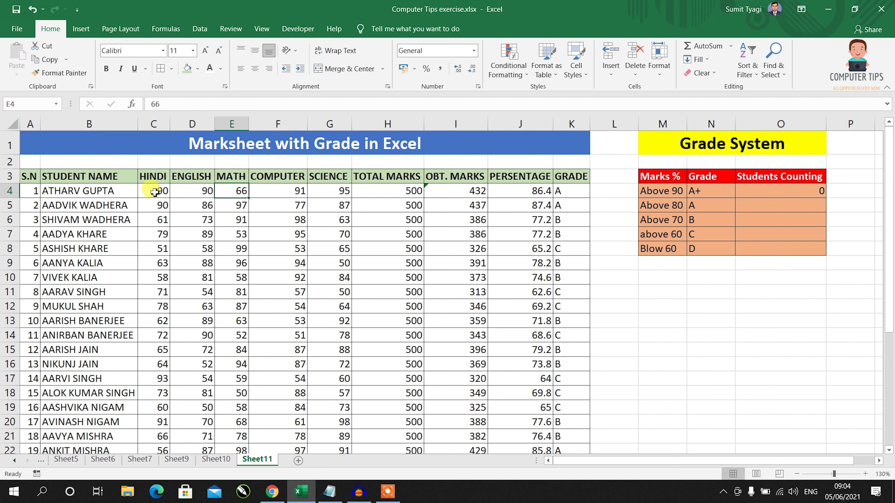
{"action": "type", "text": "90"}
{"action": "key", "text": "Tab"}
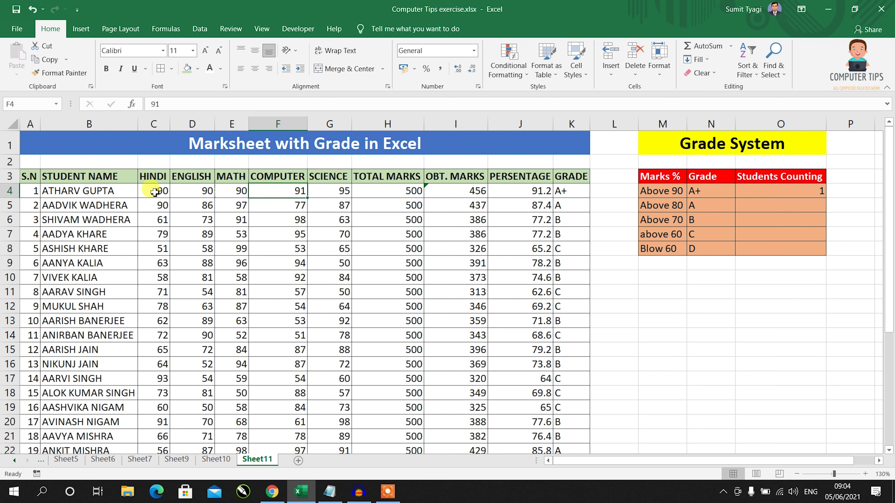
{"action": "left_click", "coordinate": [795, 195]}
{"action": "key", "text": "F2"}
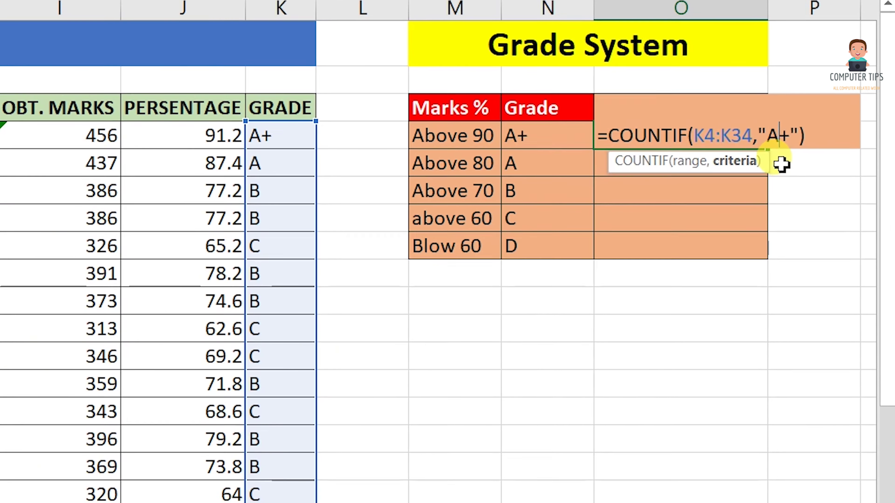
- Make the O4 COUNTIF range references absolute with F4
{"action": "key", "text": "F4"}
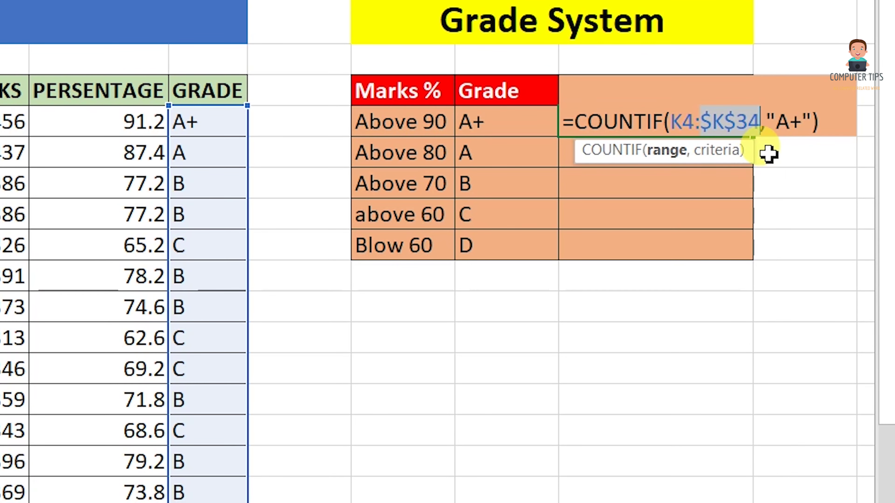
{"action": "key", "text": "Left"}
{"action": "key", "text": "Left"}
{"action": "key", "text": "F4"}
{"action": "key", "text": "Return"}
- Copy the A+ count formula from O4 into the Above 80 row, O5
{"action": "key", "text": "Up"}
{"action": "key", "text": "ctrl+c"}
{"action": "key", "text": "Down"}
{"action": "key", "text": "ctrl+v"}
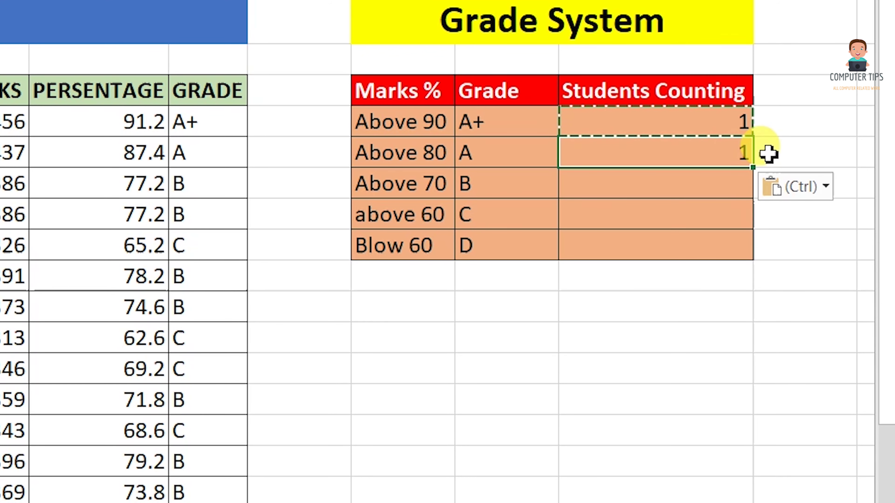
- Change O5's COUNTIF criteria from "A+" to "A", counting 3 students
{"action": "key", "text": "F2"}
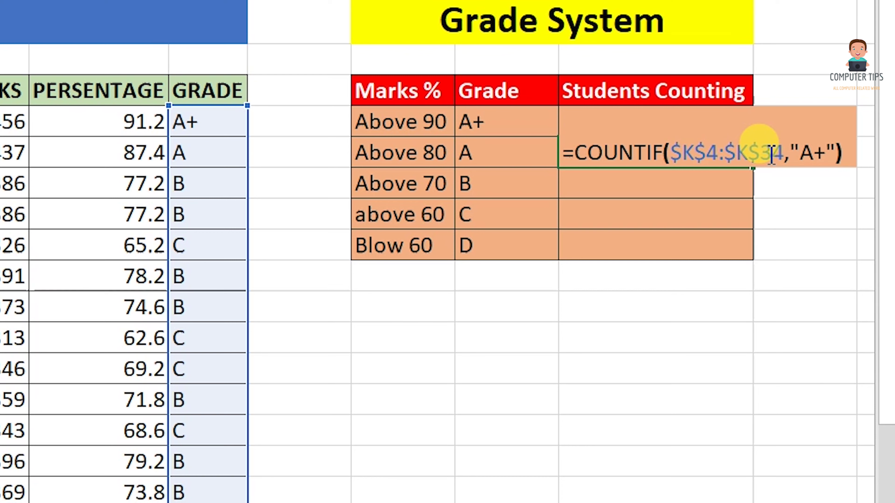
{"action": "key", "text": "Left"}
{"action": "key", "text": "Left"}
{"action": "key", "text": "BackSpace"}
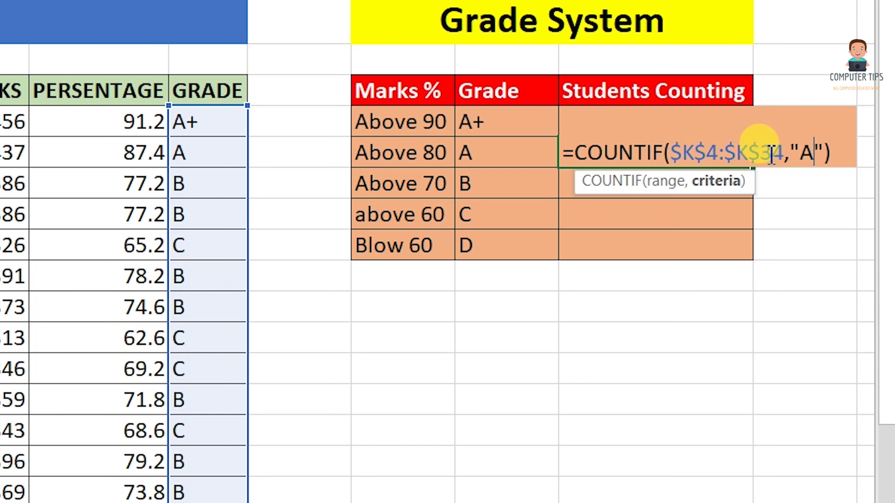
{"action": "key", "text": "Return"}
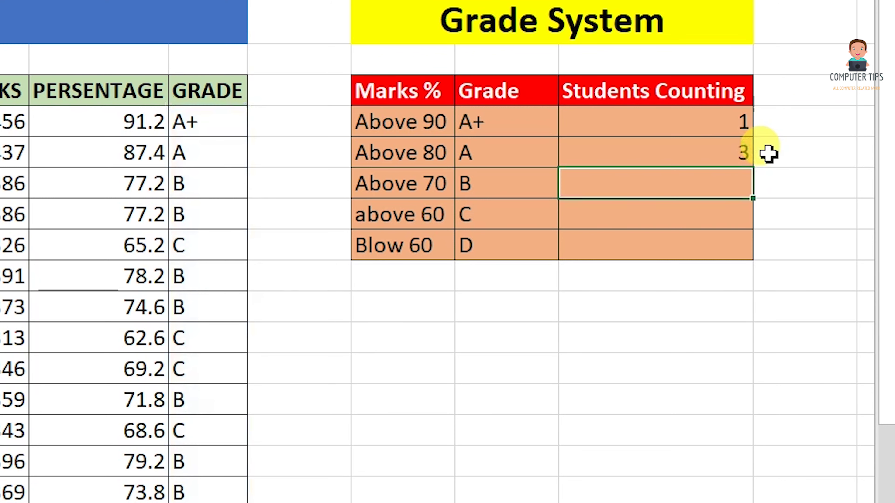
- Copy the A count into the B row and change its criteria to "B", giving 17
{"action": "left_click", "coordinate": [726, 154]}
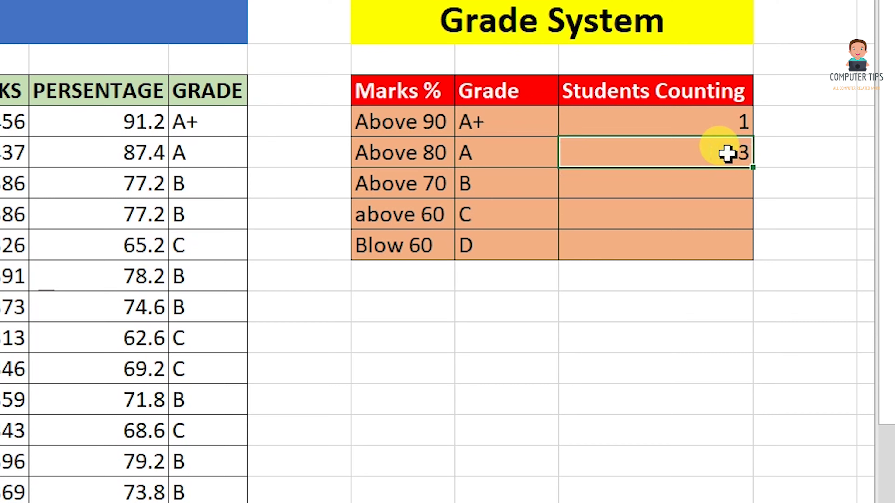
{"action": "key", "text": "ctrl+c"}
{"action": "left_click", "coordinate": [709, 191]}
{"action": "key", "text": "ctrl+v"}
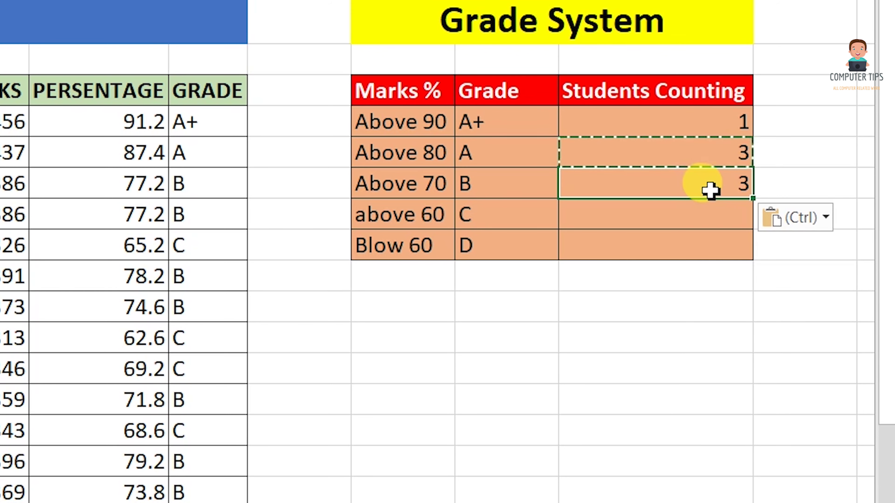
{"action": "key", "text": "F2"}
{"action": "key", "text": "Left"}
{"action": "key", "text": "Left"}
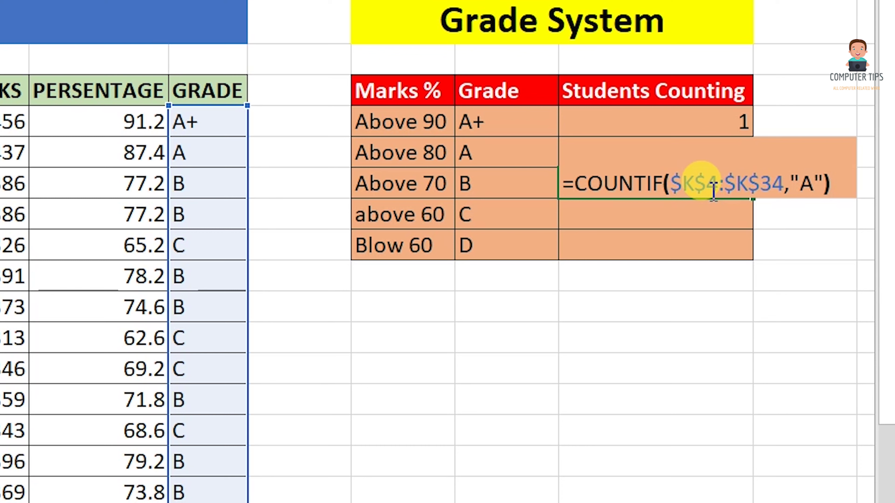
{"action": "key", "text": "BackSpace"}
{"action": "type", "text": "b"}
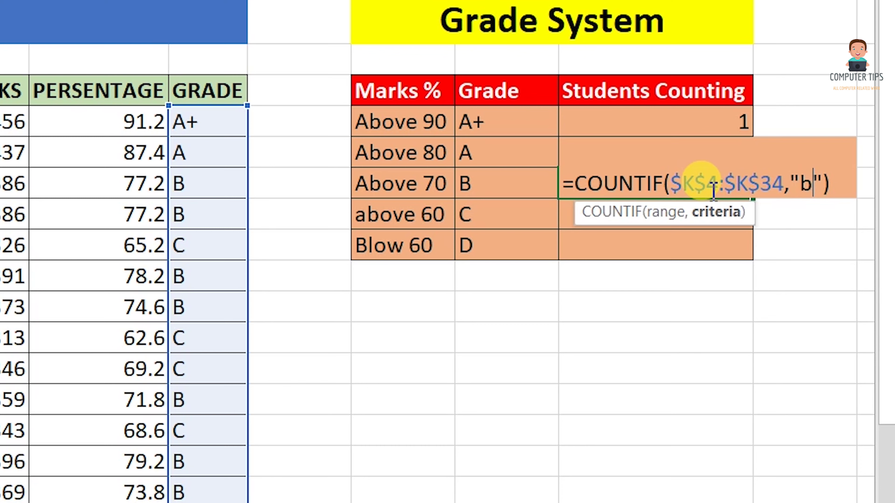
{"action": "key", "text": "BackSpace"}
{"action": "type", "text": "B"}
{"action": "key", "text": "Return"}
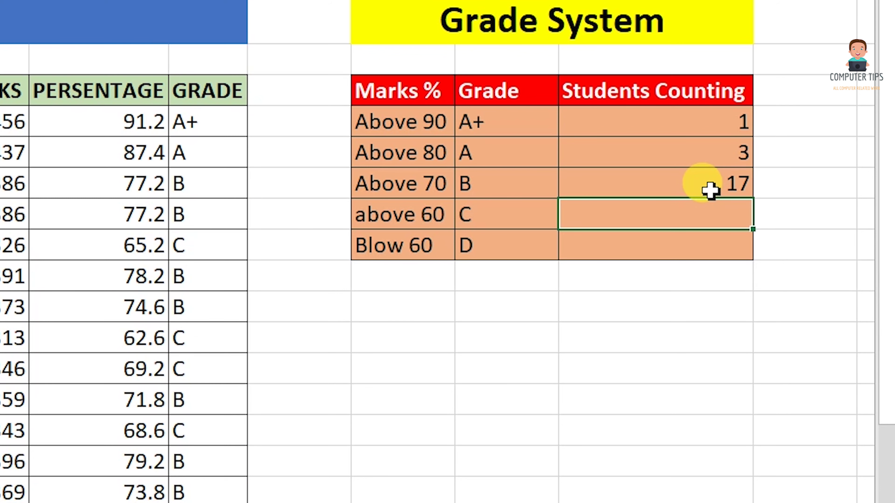
- Copy the grade B COUNTIF formula to the C row and change its criterion to "C", giving 9
{"action": "left_click", "coordinate": [684, 187]}
{"action": "key", "text": "ctrl+c"}
{"action": "left_click", "coordinate": [670, 212]}
{"action": "key", "text": "ctrl+v"}
{"action": "double_click", "coordinate": [671, 212]}
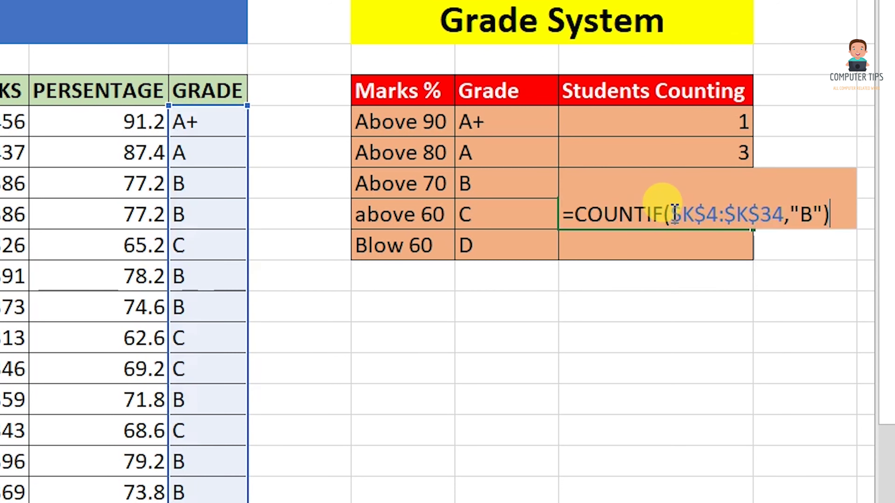
{"action": "key", "text": "BackSpace"}
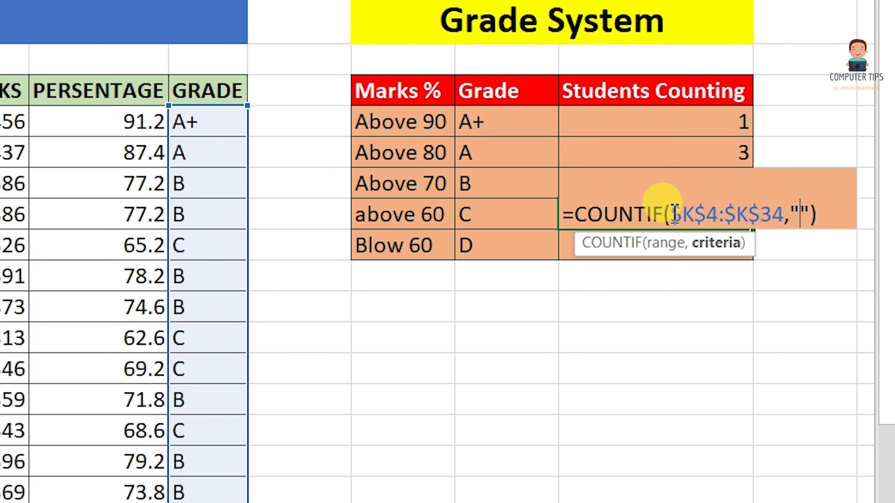
{"action": "type", "text": "C"}
{"action": "key", "text": "Return"}
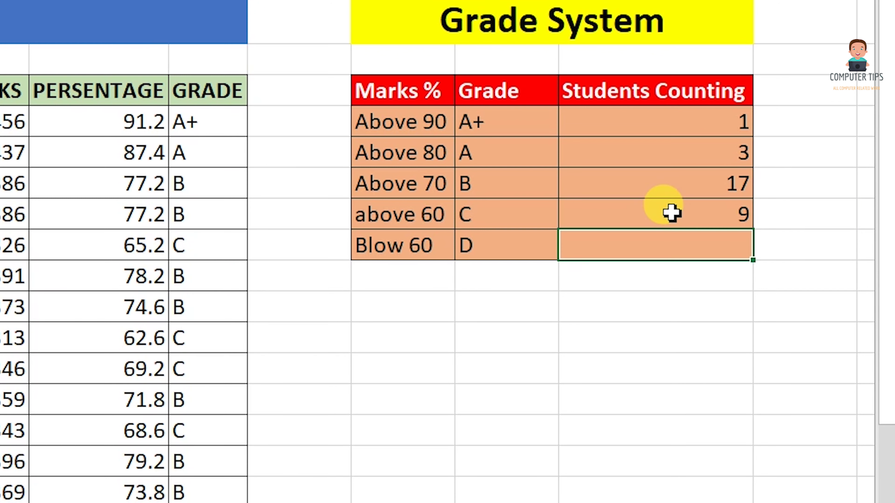
- Copy the COUNTIF formula to the D row with criterion "D", giving 1
{"action": "left_click", "coordinate": [643, 219]}
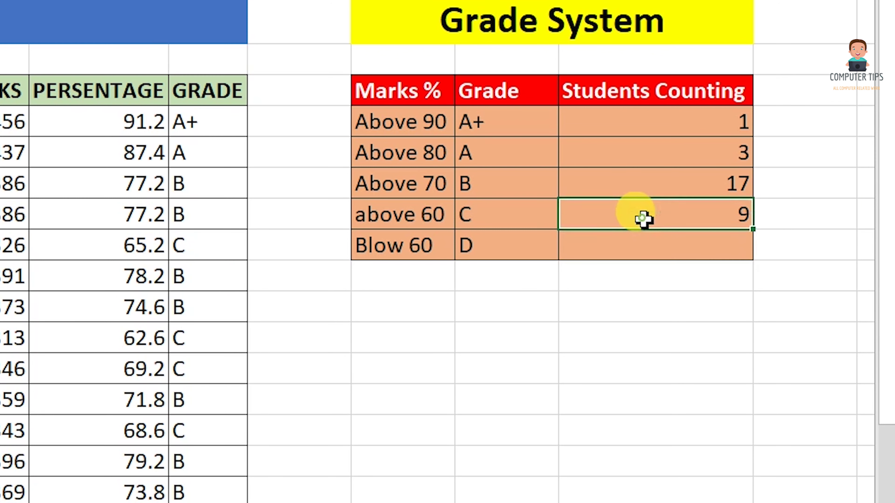
{"action": "key", "text": "ctrl+c"}
{"action": "left_click", "coordinate": [645, 242]}
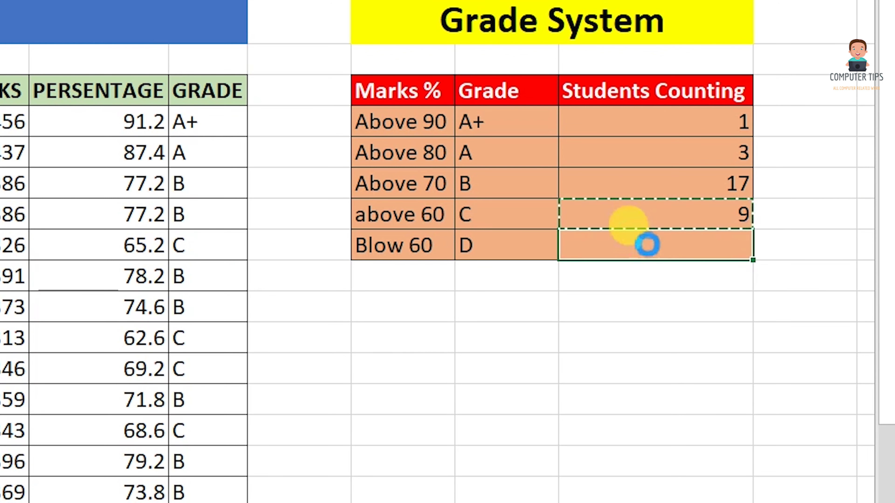
{"action": "key", "text": "ctrl+v"}
{"action": "double_click", "coordinate": [644, 242]}
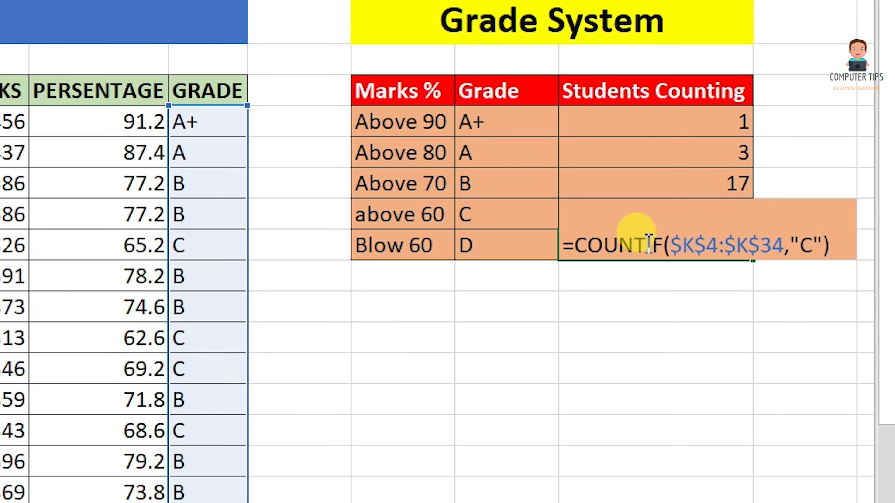
{"action": "key", "text": "BackSpace"}
{"action": "type", "text": "D"}
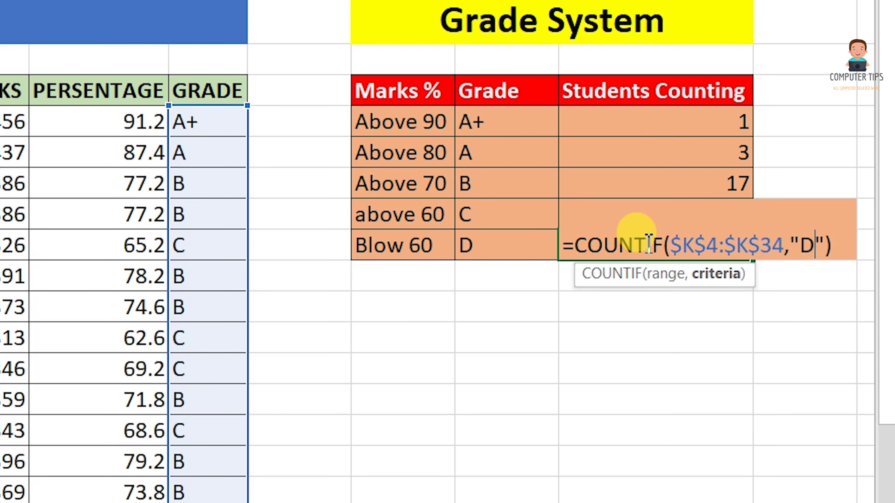
{"action": "key", "text": "Return"}
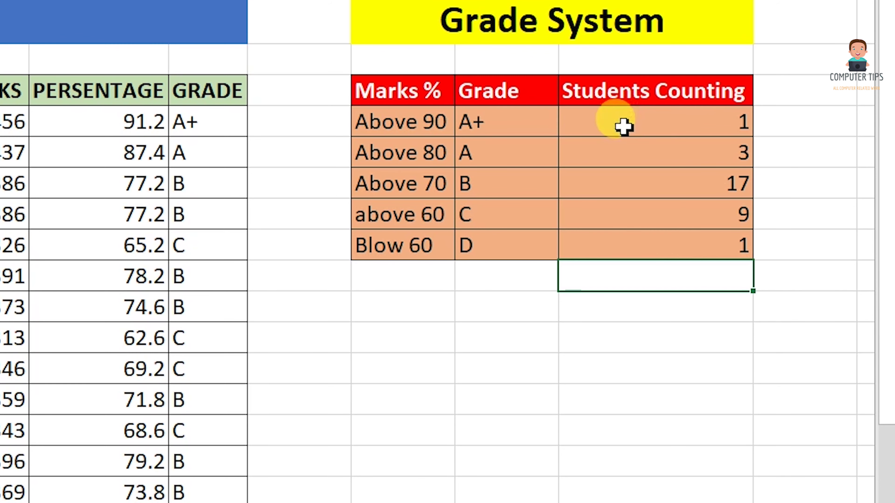
{"action": "left_click_drag", "start_coordinate": [619, 112], "coordinate": [659, 289]}
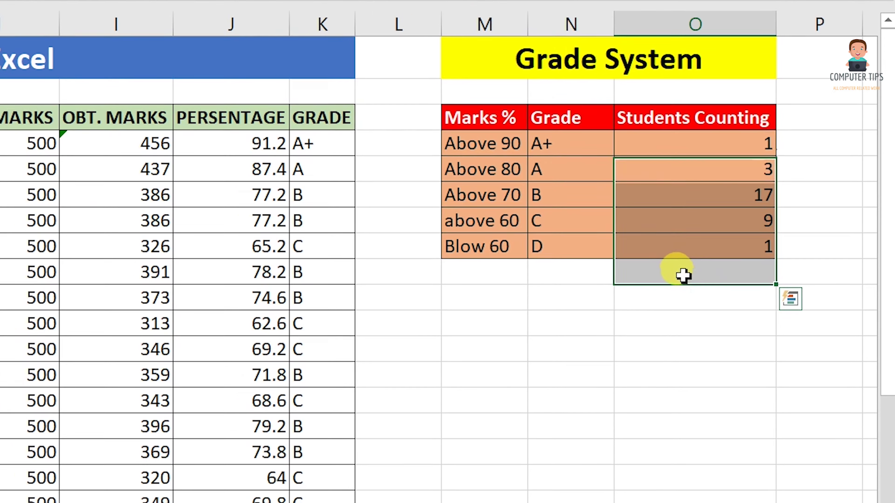
- In O9, replace the first-entered =COUNT(O4:O8) with =SUM(O4:O8), totalling 31 students
{"action": "left_click", "coordinate": [706, 272]}
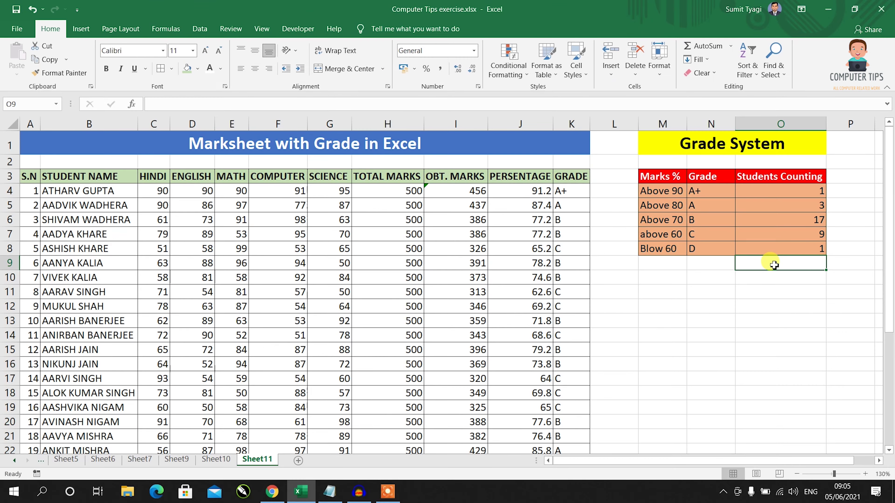
{"action": "type", "text": "=COUNT(O4:O8)"}
{"action": "key", "text": "ctrl+Return"}
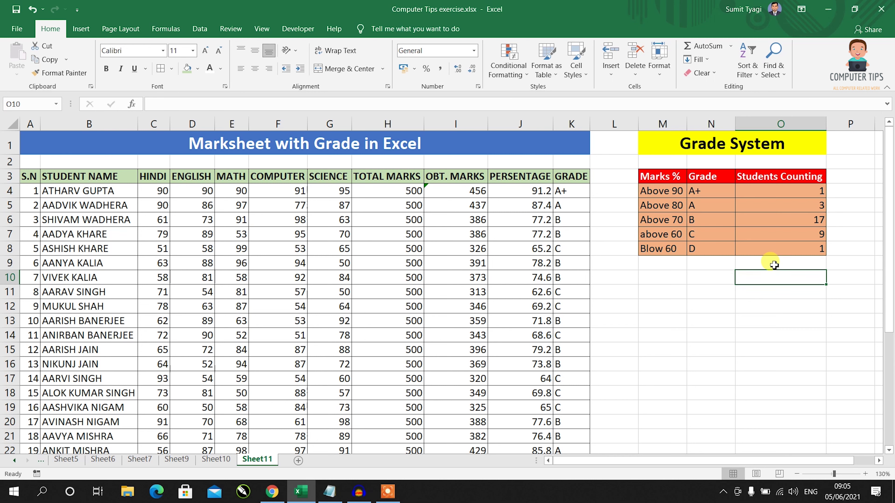
{"action": "type", "text": "=sum"}
{"action": "key", "text": "Tab"}
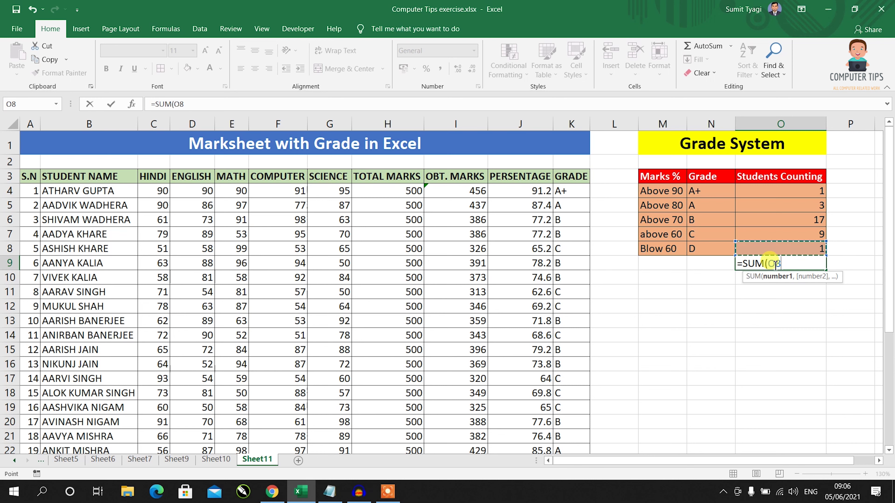
{"action": "key", "text": "Up"}
{"action": "key", "text": "shift+Up"}
{"action": "key", "text": "shift+Up"}
{"action": "key", "text": "shift+Up"}
{"action": "key", "text": "shift+Up"}
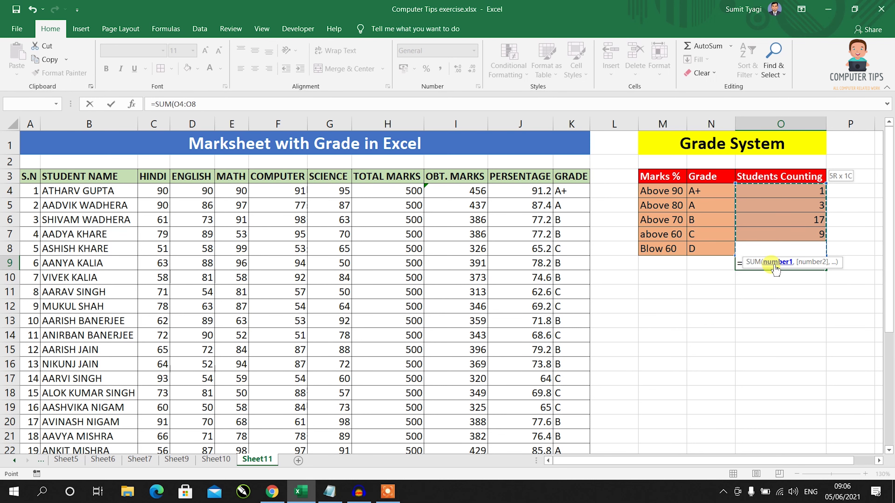
{"action": "key", "text": "Return"}
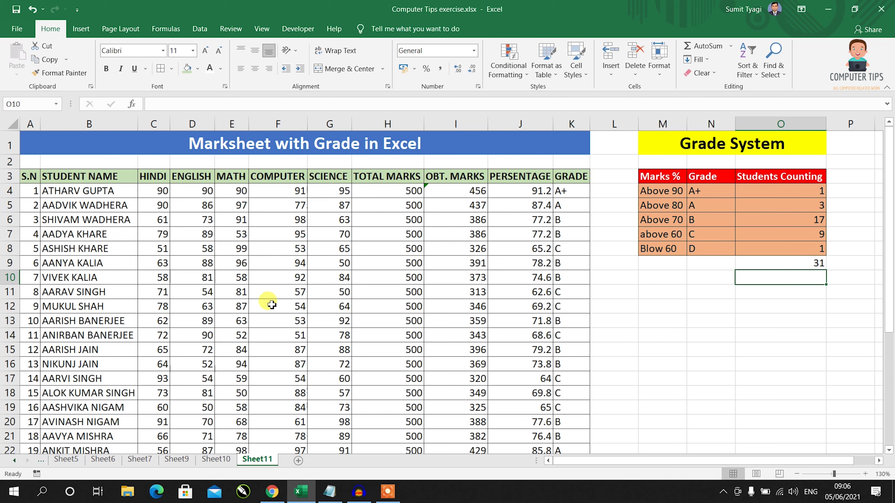
{"action": "scroll", "coordinate": [269, 304], "scroll_direction": "down", "scroll_amount": 3}
{"action": "scroll", "coordinate": [268, 301], "scroll_direction": "down", "scroll_amount": 3}
{"action": "scroll", "coordinate": [266, 300], "scroll_direction": "down", "scroll_amount": 1}
{"action": "right_click", "coordinate": [268, 298]}
{"action": "key", "text": "Escape"}
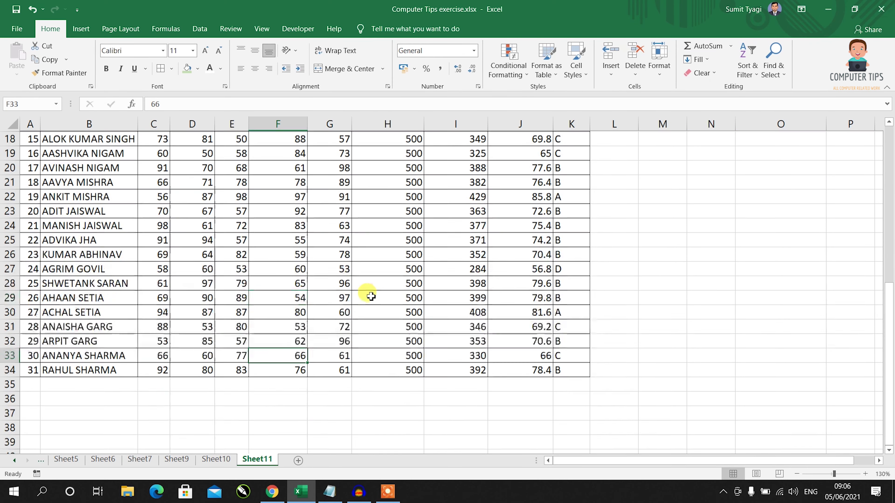
{"action": "scroll", "coordinate": [369, 294], "scroll_direction": "up", "scroll_amount": 4}
{"action": "scroll", "coordinate": [370, 293], "scroll_direction": "up", "scroll_amount": 3}
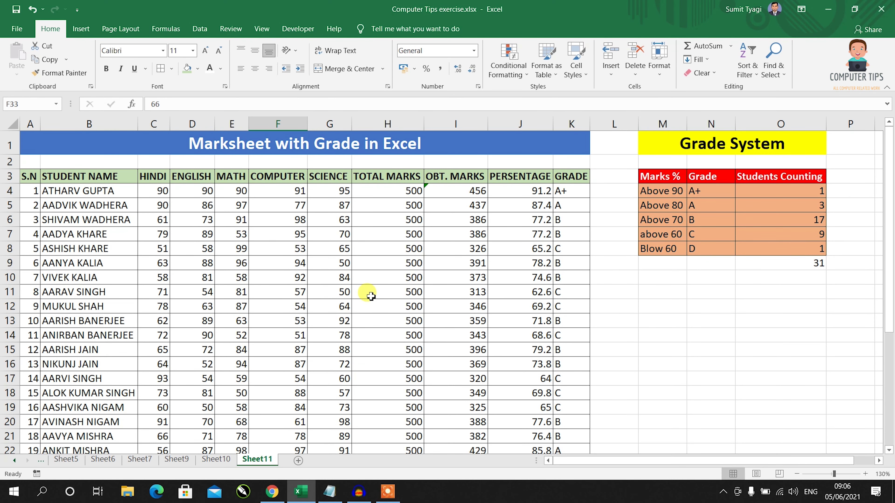
{"action": "left_click", "coordinate": [516, 223]}
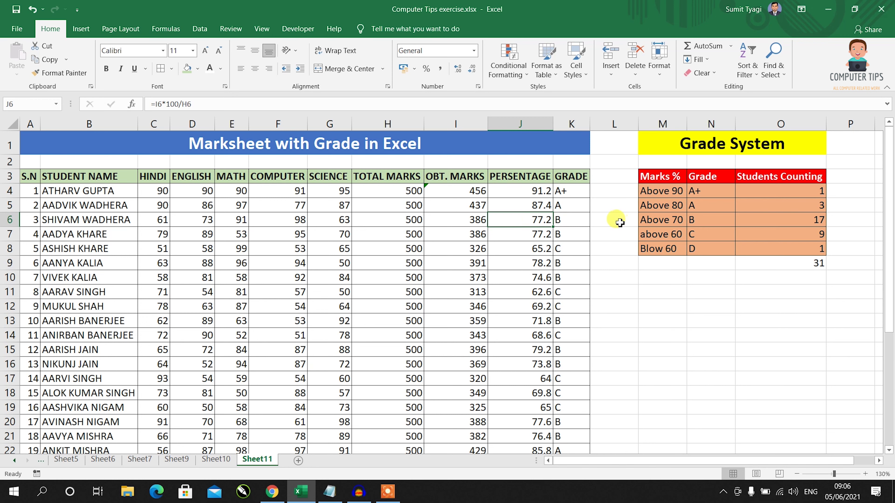
{"action": "left_click", "coordinate": [581, 222]}
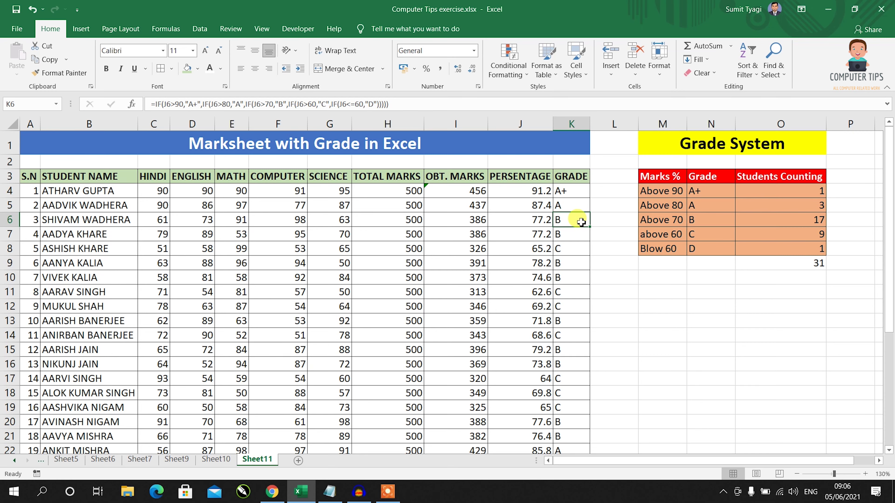